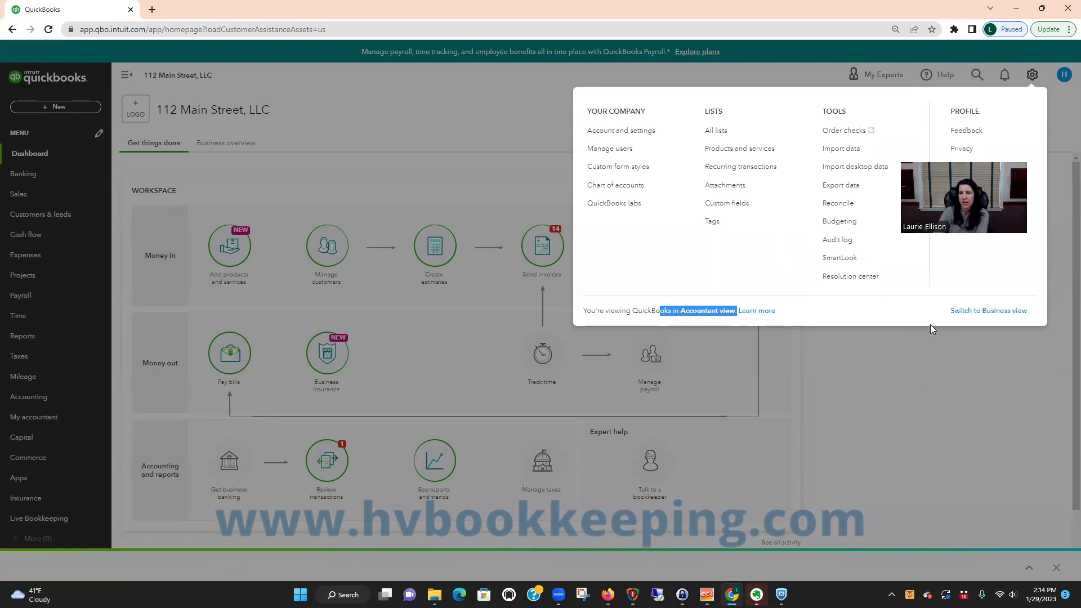
Step: Open the Balance Sheet report and examine the Security Deposits Payable accounts under liabilities
{"action": "left_click", "coordinate": [909, 379]}
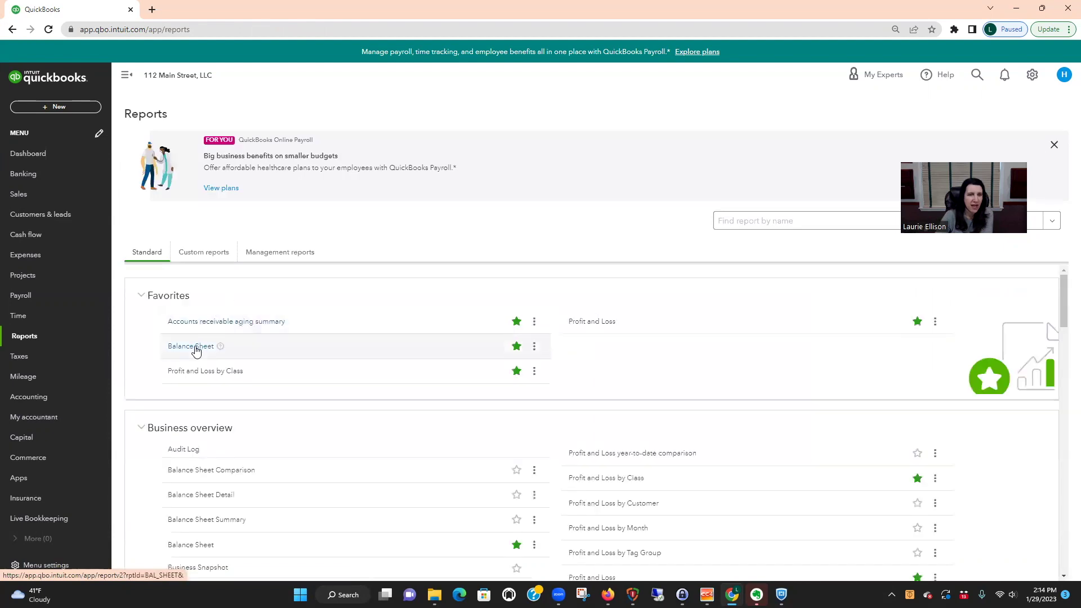
{"action": "left_click", "coordinate": [193, 346]}
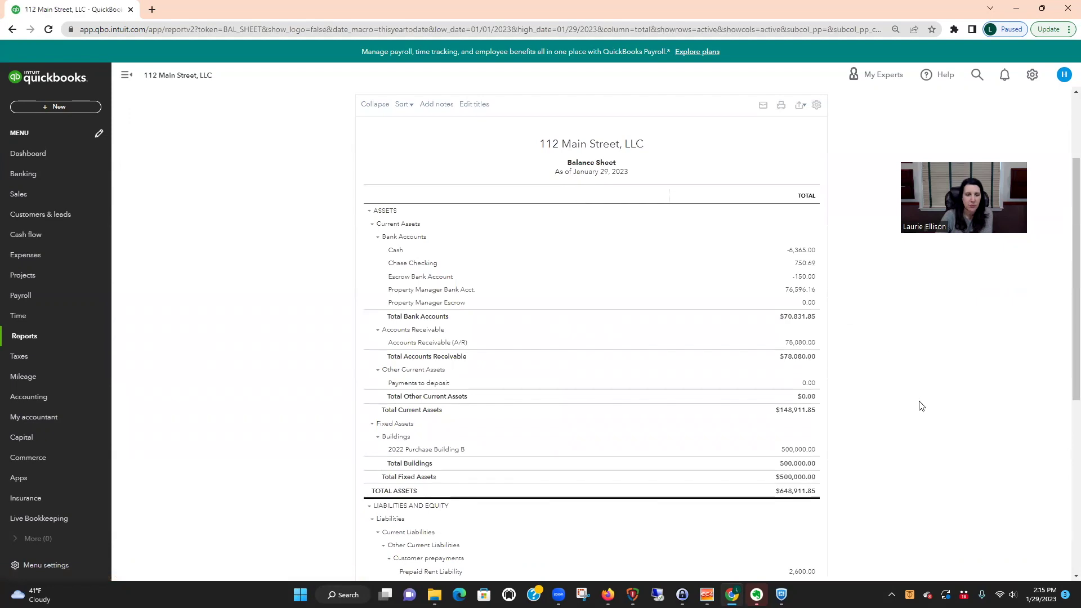
{"action": "scroll", "coordinate": [920, 406], "scroll_direction": "down", "scroll_amount": 1}
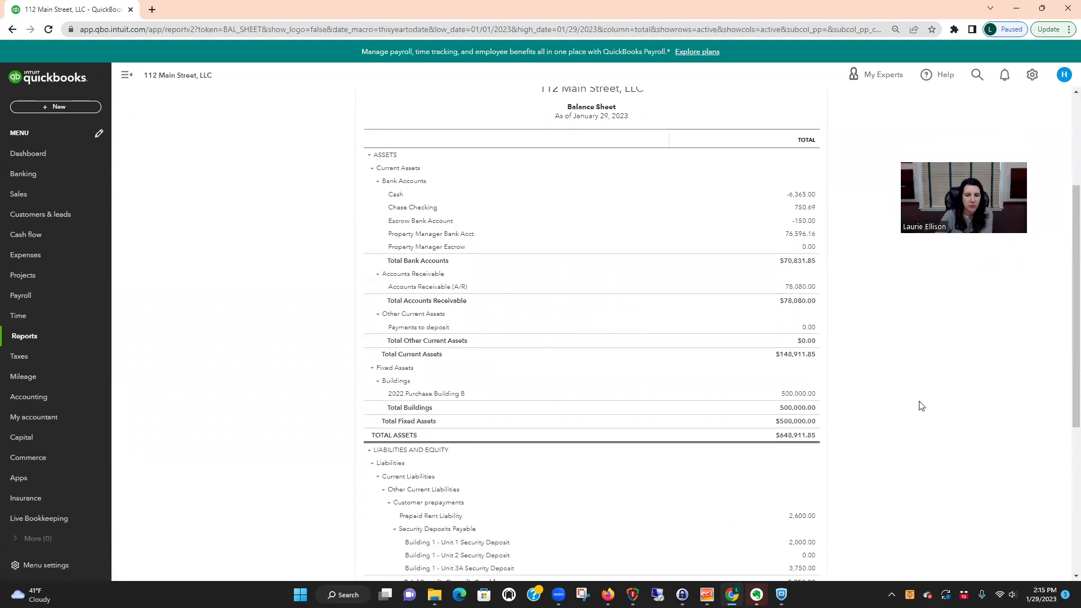
{"action": "scroll", "coordinate": [920, 406], "scroll_direction": "down", "scroll_amount": 2}
{"action": "scroll", "coordinate": [921, 406], "scroll_direction": "down", "scroll_amount": 1}
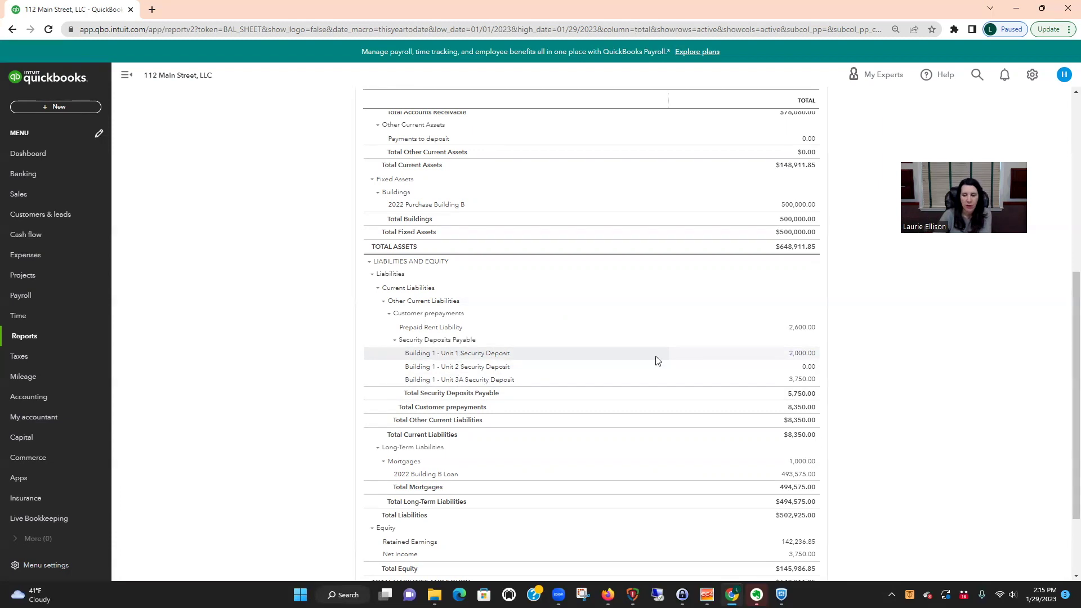
Step: View the Building 1 - Unit 1 Security Deposit transactions for All Dates, then return to the Balance Sheet summary
{"action": "left_click", "coordinate": [804, 354]}
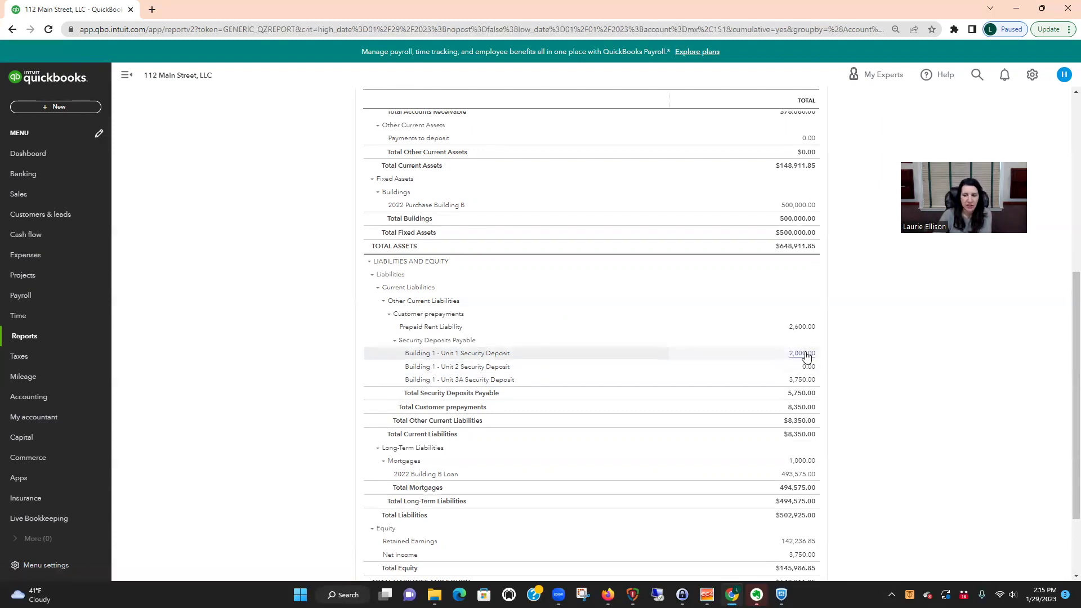
{"action": "left_click", "coordinate": [204, 157]}
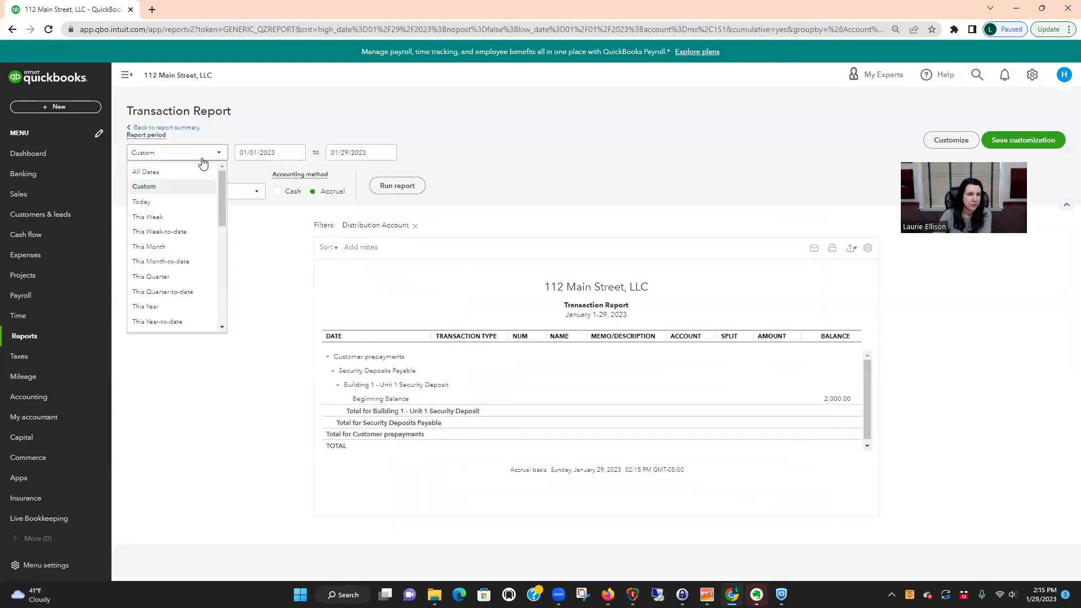
{"action": "left_click", "coordinate": [146, 171]}
{"action": "left_click", "coordinate": [401, 186]}
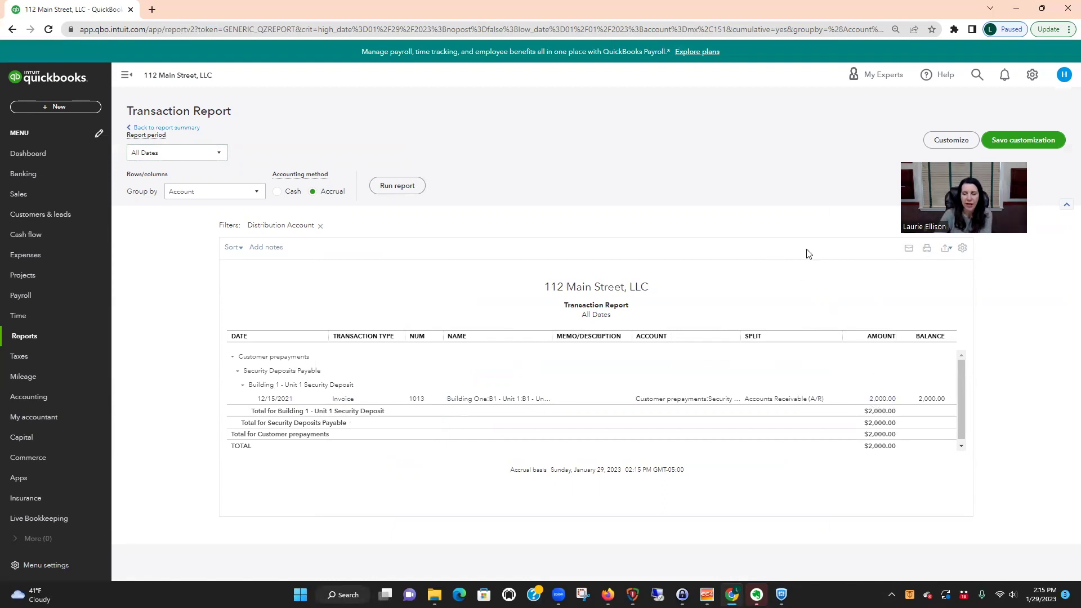
{"action": "left_click", "coordinate": [180, 129]}
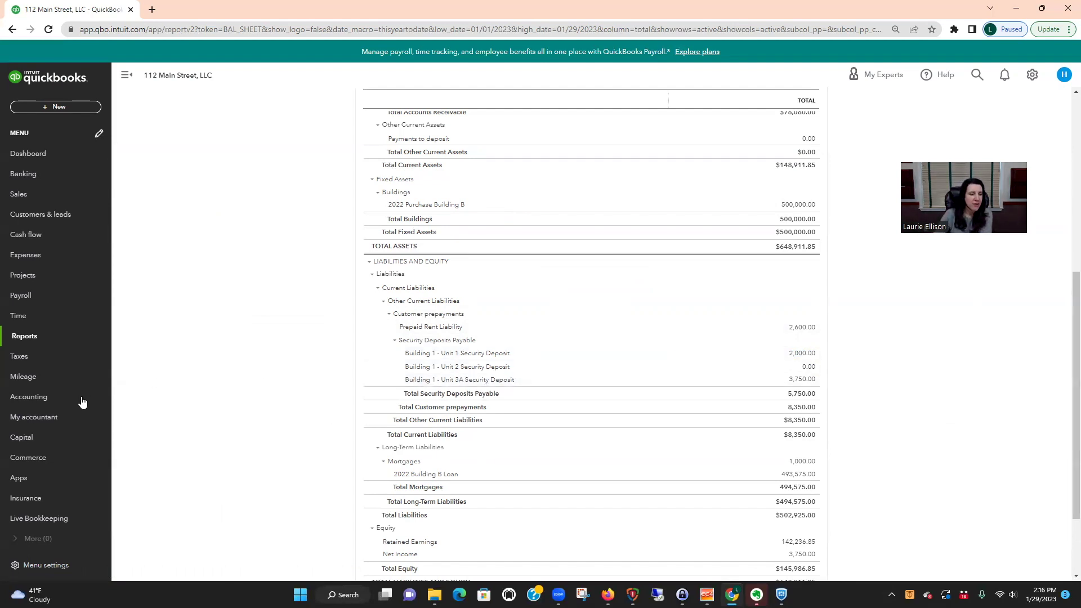
Step: Filter the chart of accounts by "unit" and open the register of the Building 1 - Unit 1 Security Deposit account
{"action": "left_click", "coordinate": [45, 398]}
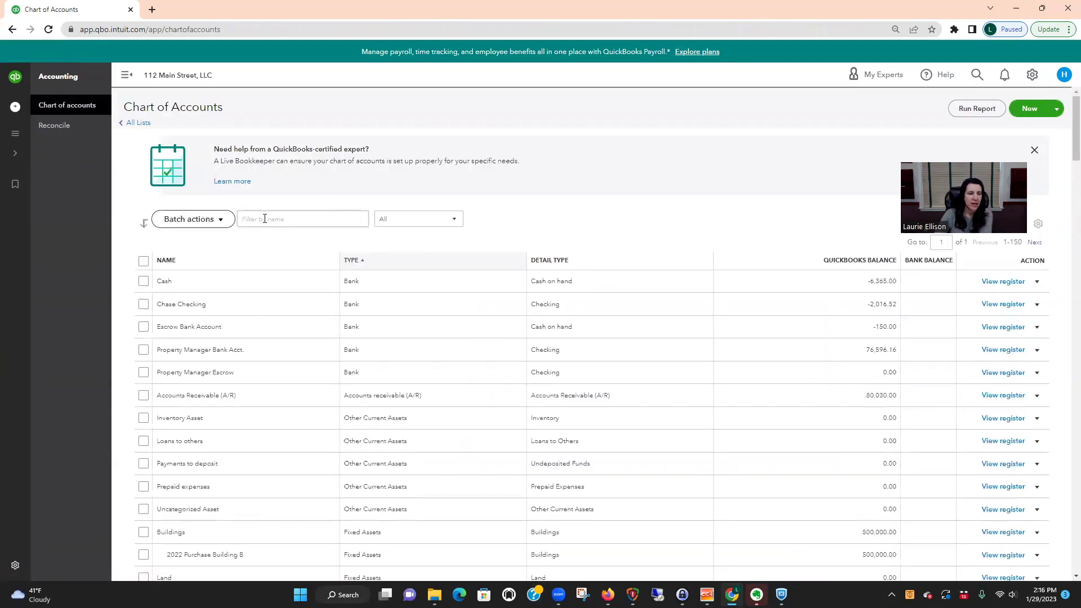
{"action": "left_click", "coordinate": [264, 218]}
{"action": "type", "text": "unit"}
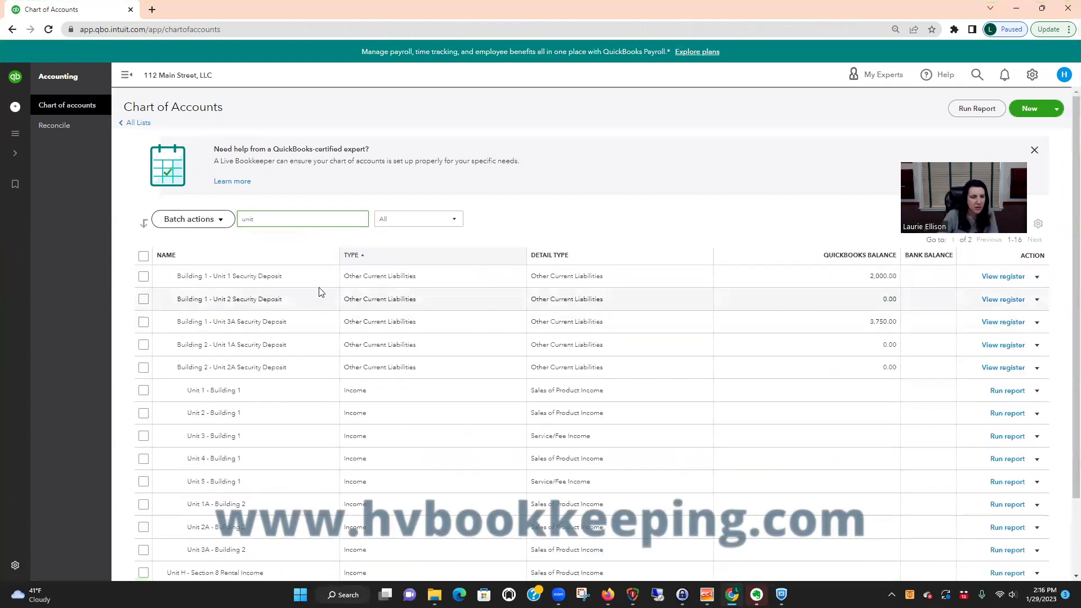
{"action": "left_click", "coordinate": [1003, 277]}
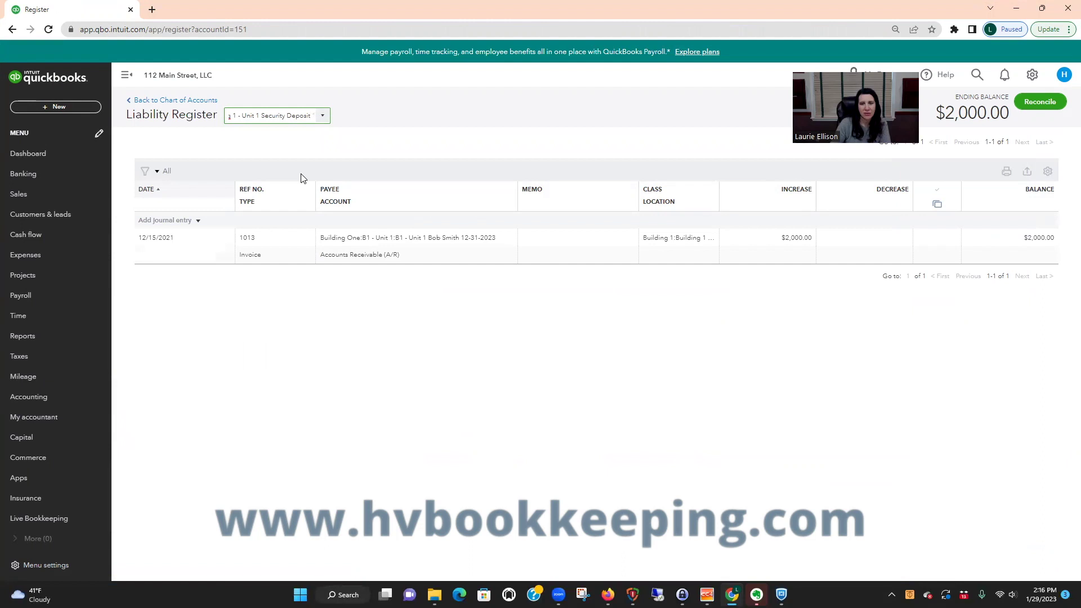
Step: Start a journal entry in the register with the memo "Converting security deposit to rent. Tenant did not pay last month's rent."
{"action": "left_click", "coordinate": [59, 107]}
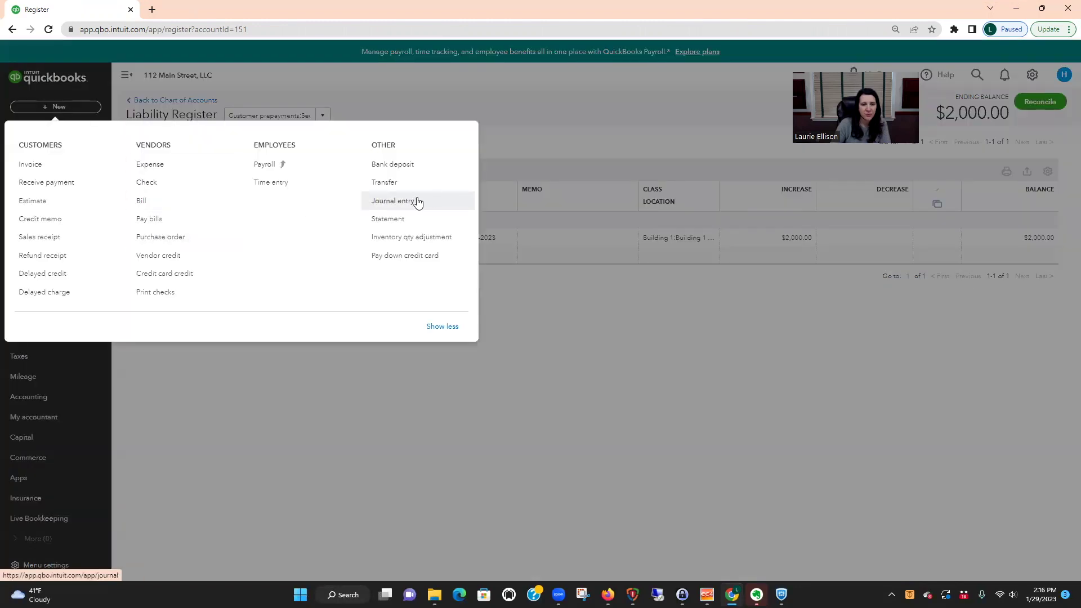
{"action": "left_click", "coordinate": [534, 134]}
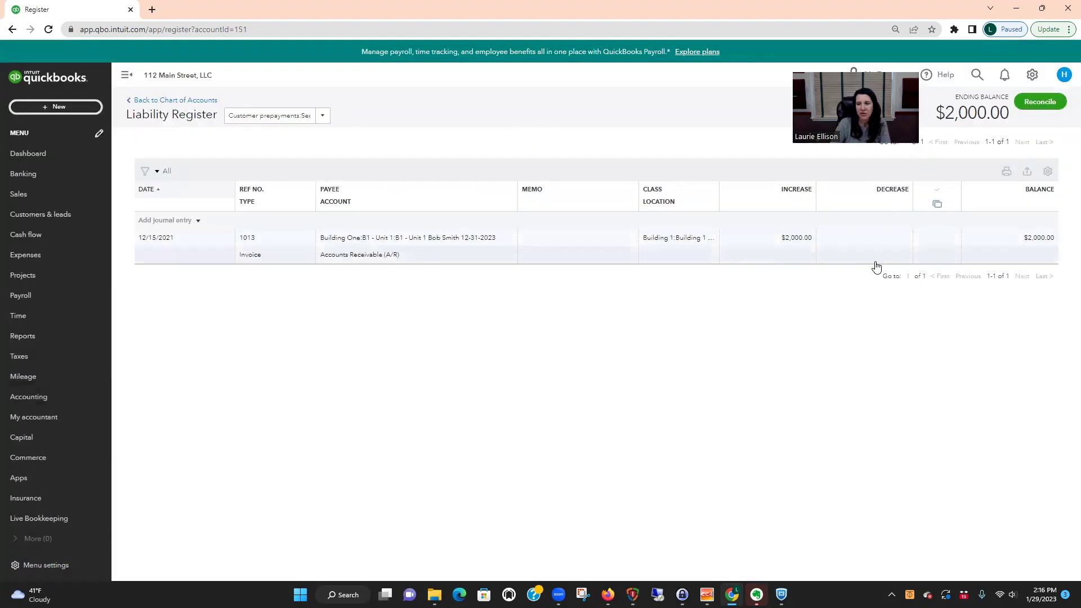
{"action": "left_click", "coordinate": [168, 221]}
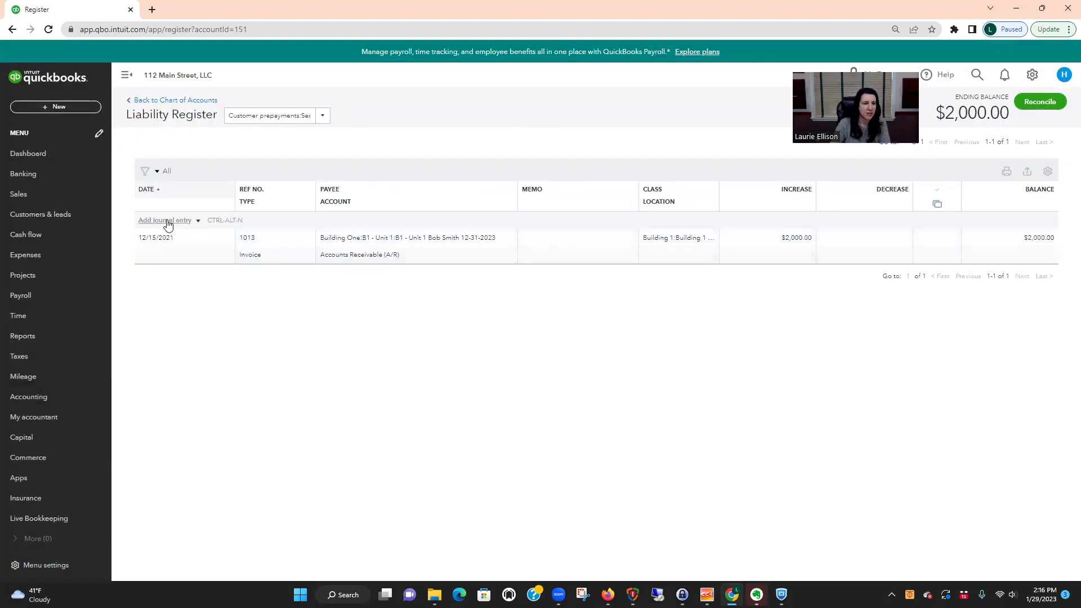
{"action": "key", "text": "Tab"}
{"action": "key", "text": "Tab"}
{"action": "key", "text": "Tab"}
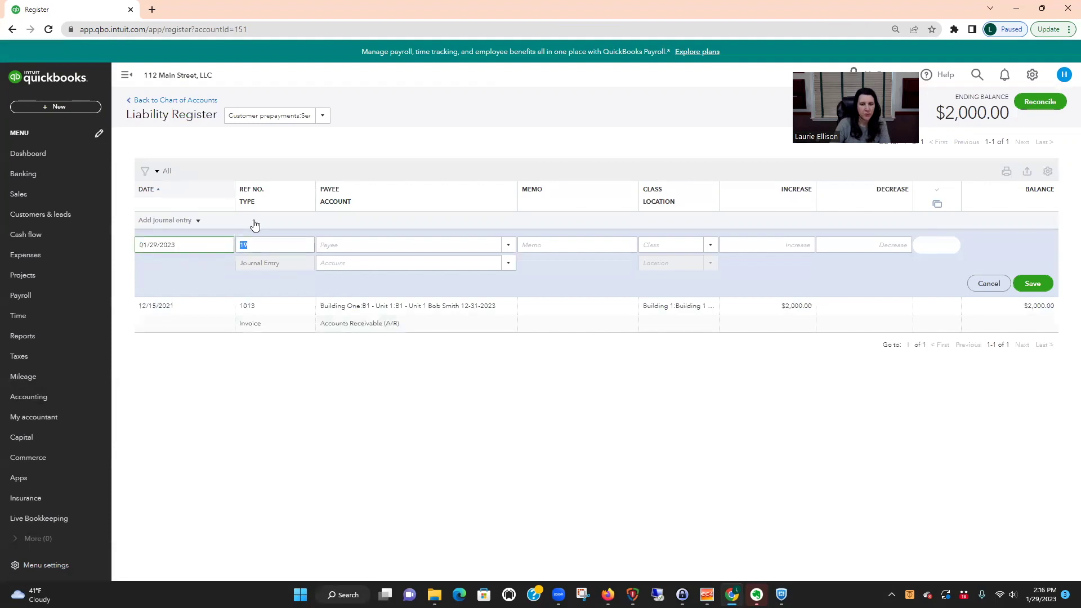
{"action": "type", "text": "Conv"}
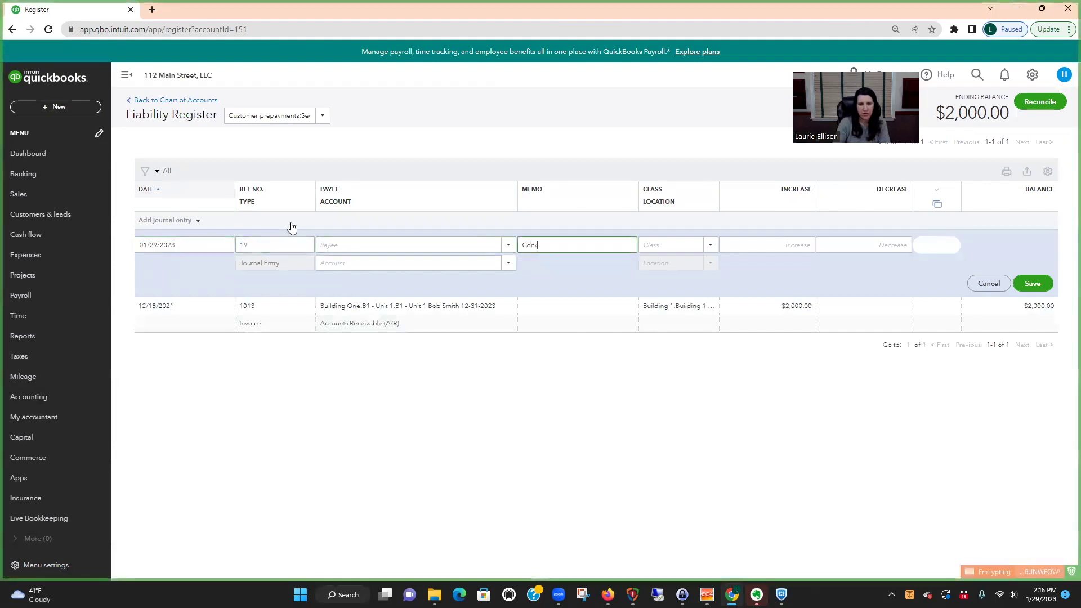
{"action": "type", "text": "erting secu"}
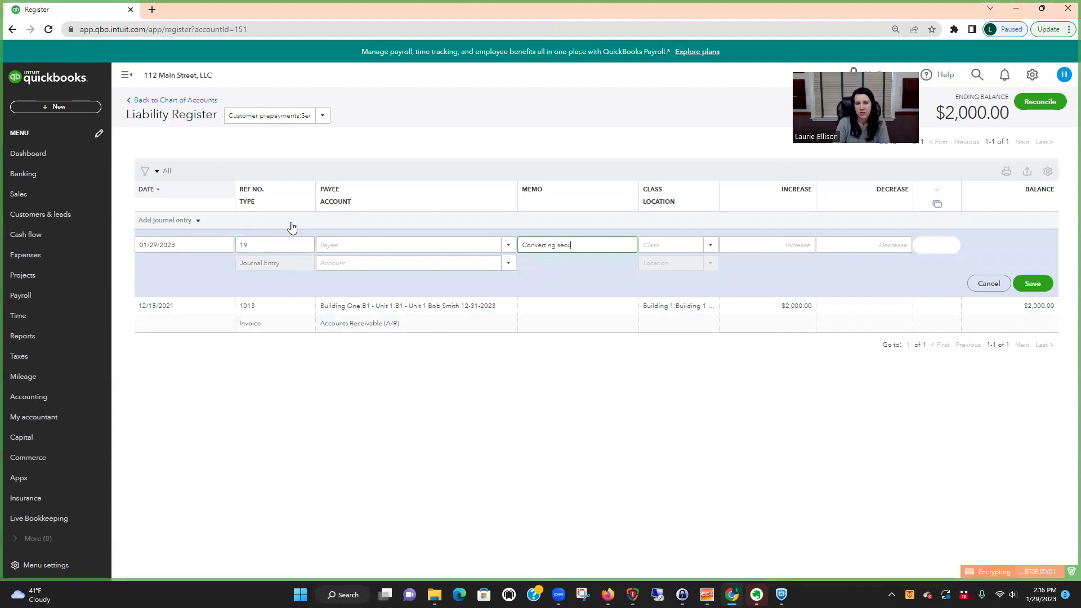
{"action": "type", "text": "rity deposit"}
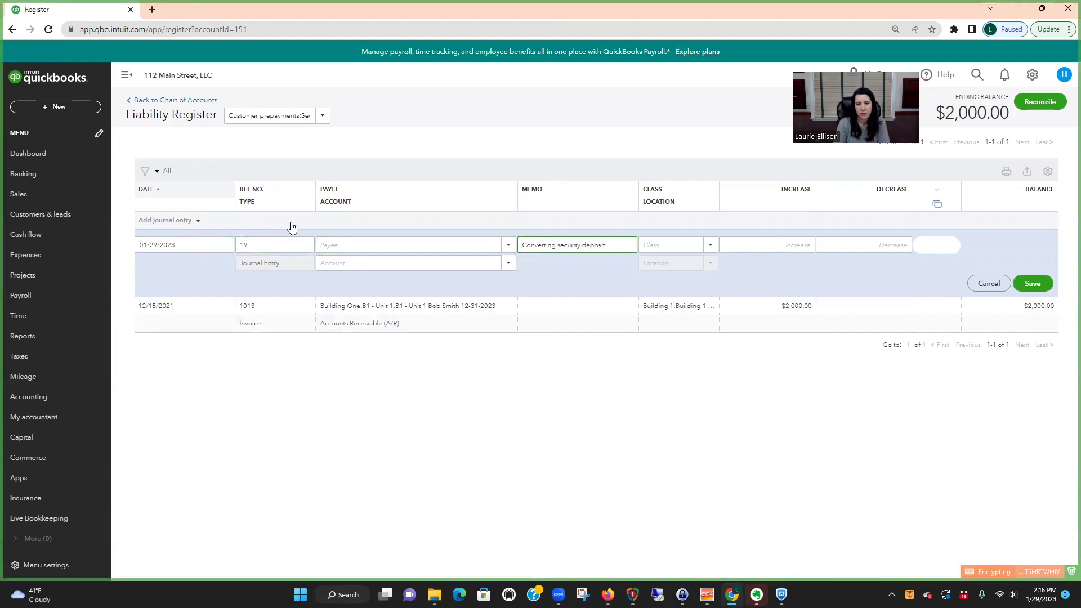
{"action": "type", "text": " to rent.  Ten"}
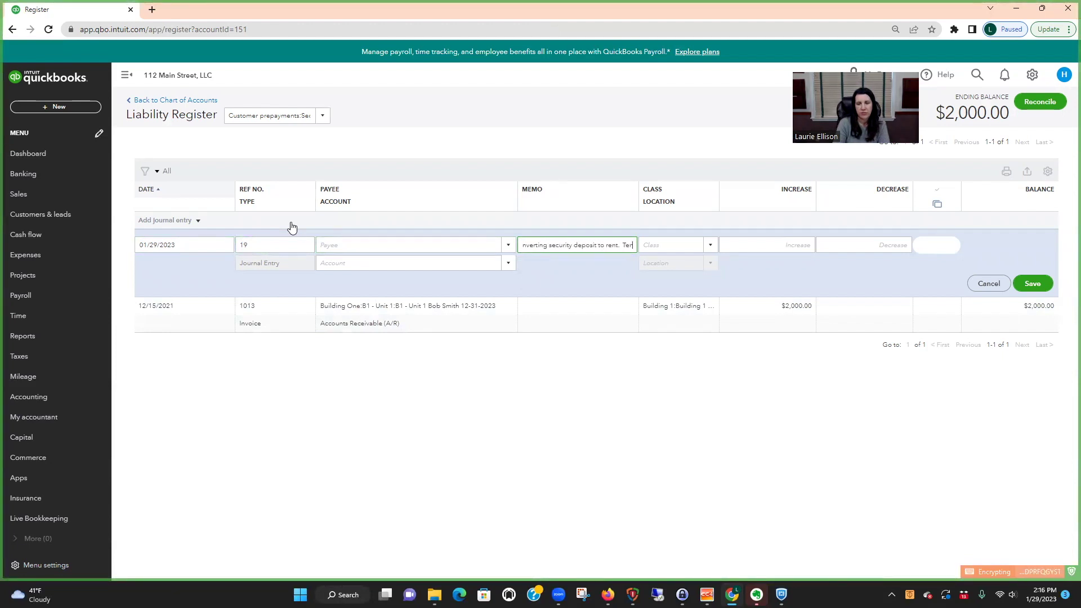
{"action": "type", "text": "ant did not pay"}
{"action": "type", "text": " last month's ren"}
{"action": "type", "text": "t"}
{"action": "type", "text": "."}
Step: Enter a decrease of 2000 for the journal entry, leaving the class and increase blank
{"action": "key", "text": "Tab"}
{"action": "key", "text": "Tab"}
{"action": "key", "text": "Tab"}
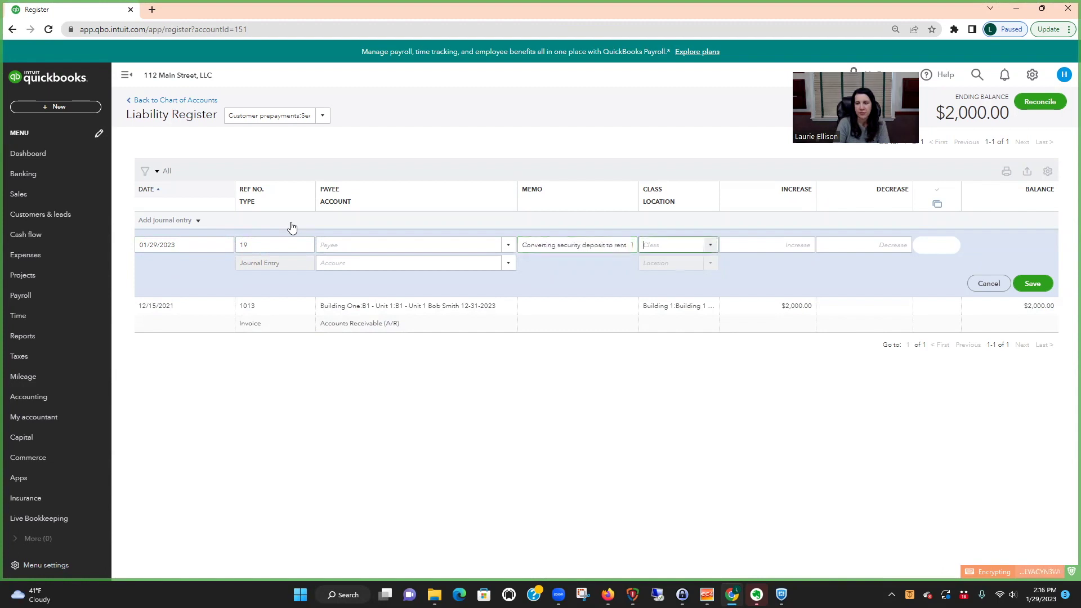
{"action": "type", "text": "2000"}
{"action": "key", "text": "Tab"}
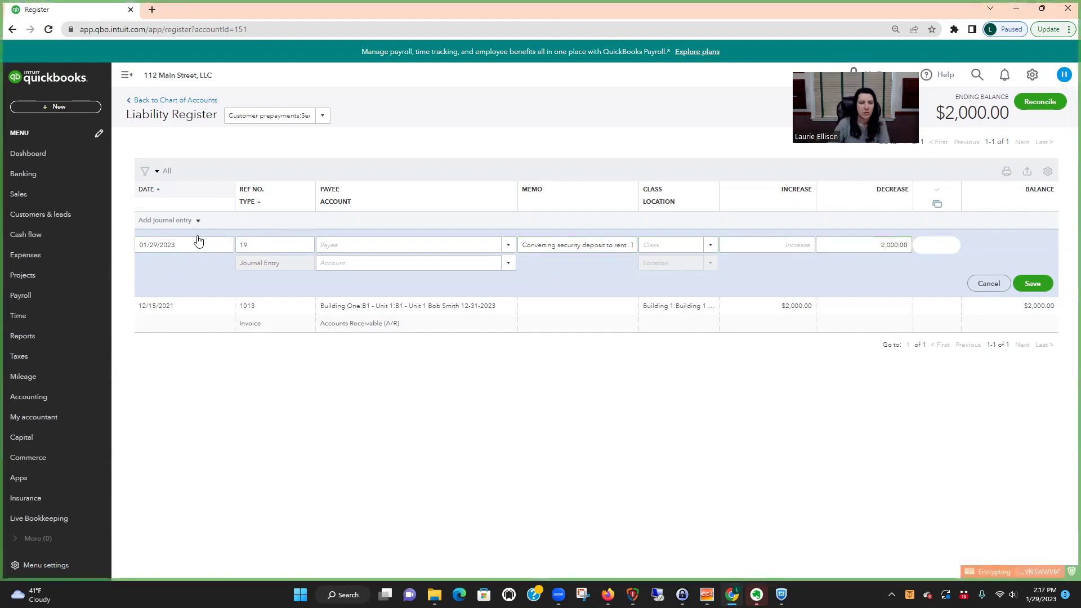
Step: Assign the journal entry to the rental income sub-account Unit 1 - Building 1 and save it
{"action": "left_click", "coordinate": [329, 263]}
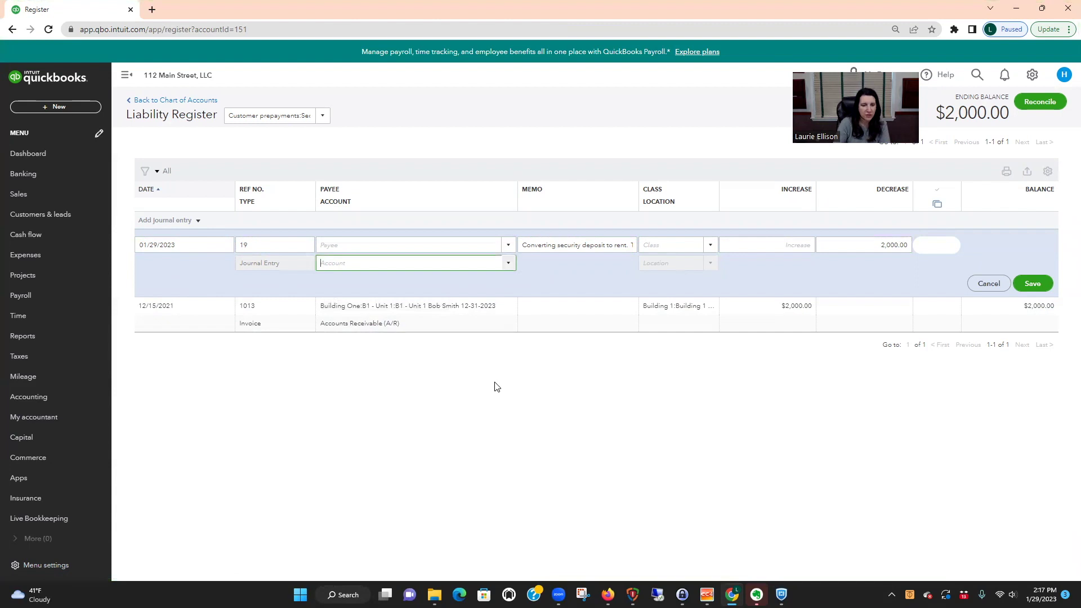
{"action": "type", "text": "rent"}
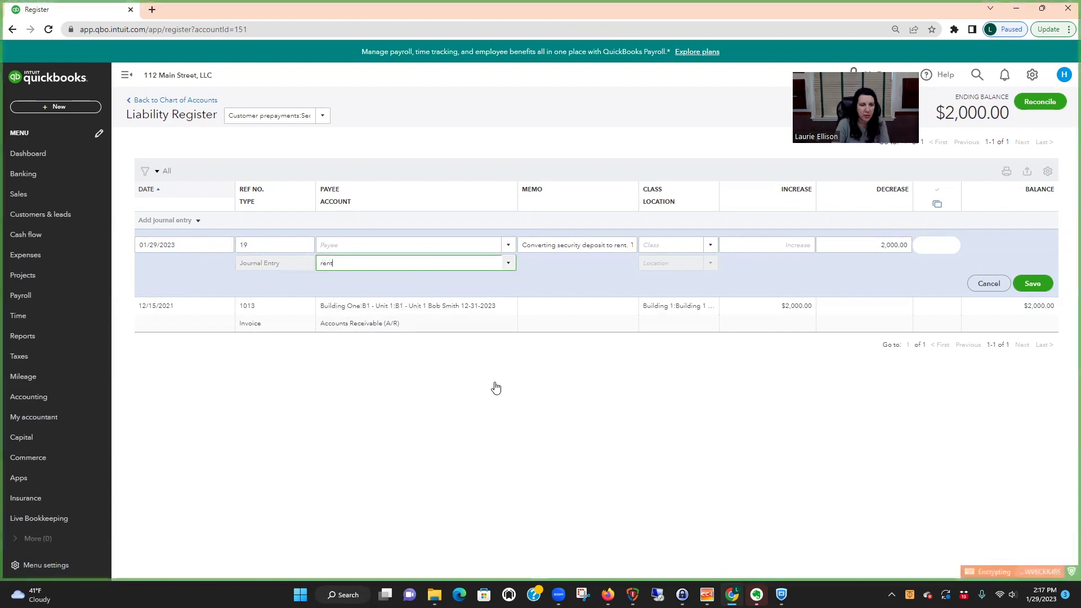
{"action": "scroll", "coordinate": [496, 383], "scroll_direction": "down", "scroll_amount": 3}
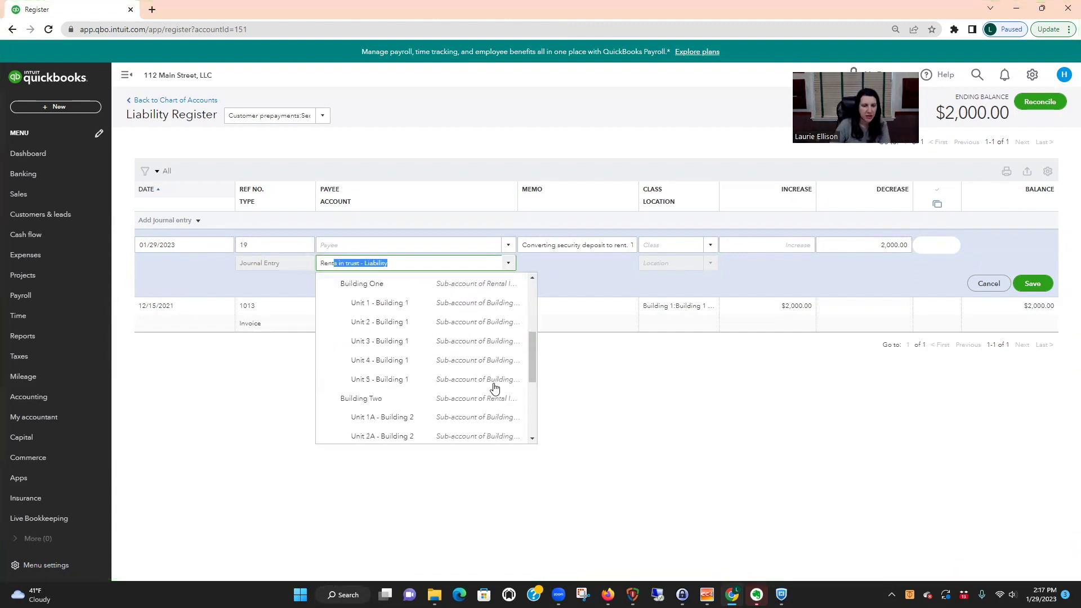
{"action": "left_click", "coordinate": [413, 304]}
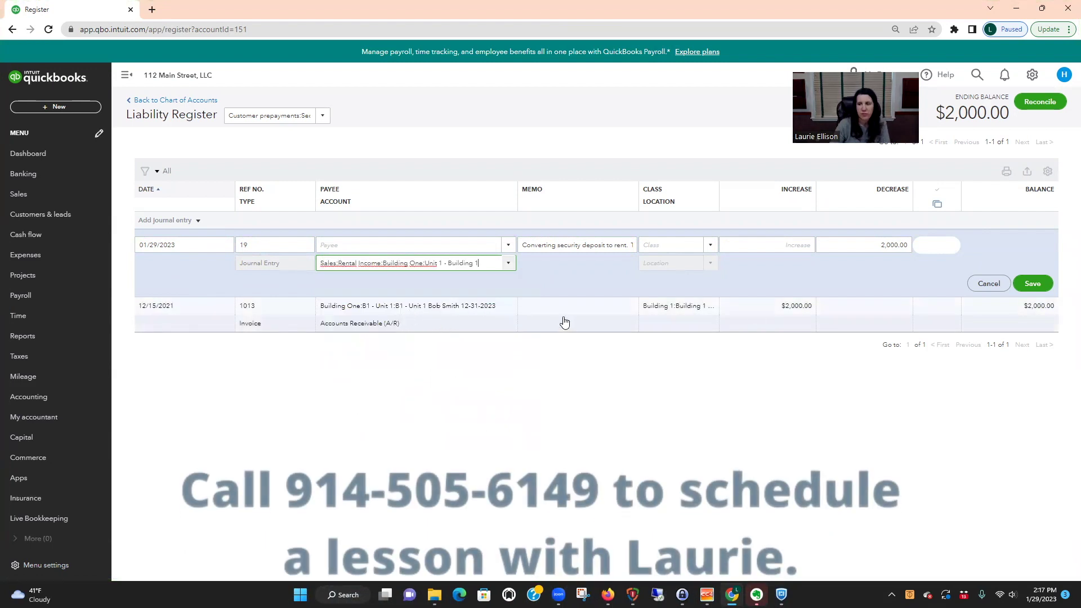
{"action": "left_click", "coordinate": [1030, 284]}
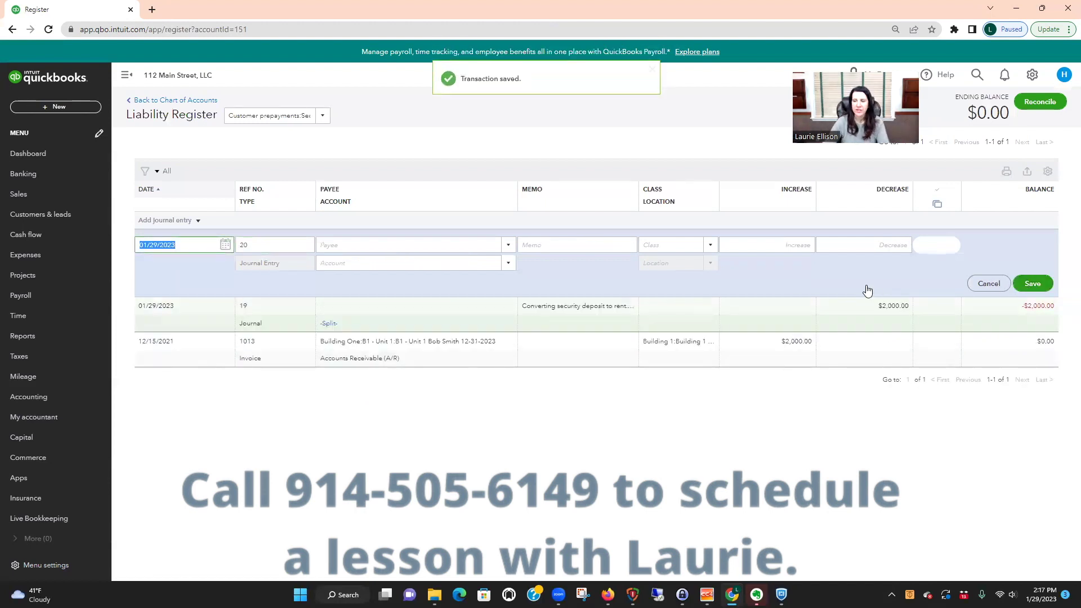
Step: Check the register's ending balance and the Building 1 - Unit 1 Security Deposit line on the Balance Sheet report
{"action": "left_click", "coordinate": [1060, 590]}
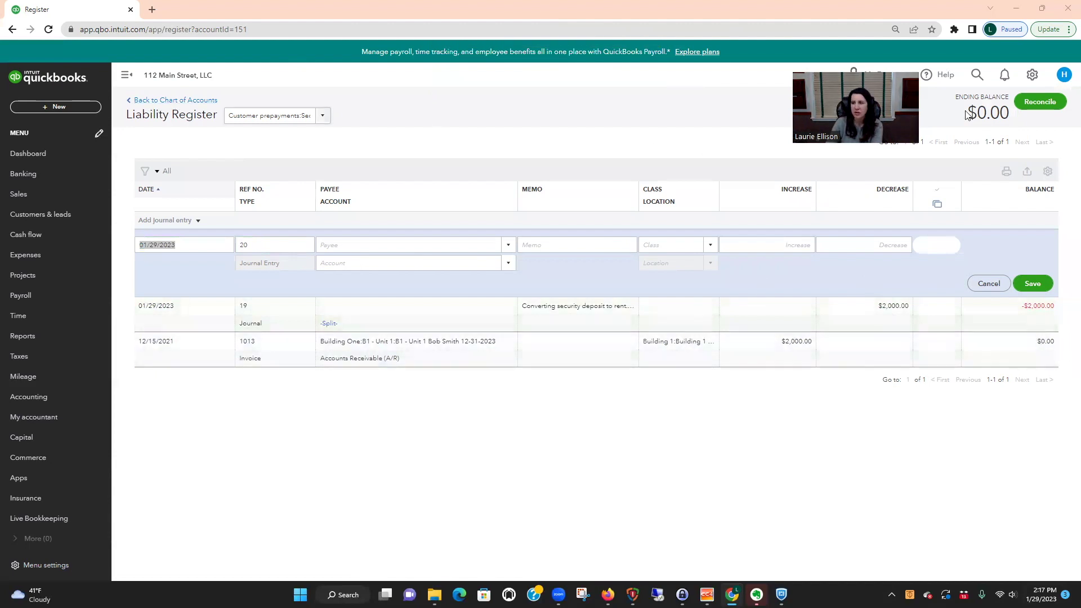
{"action": "left_click_drag", "start_coordinate": [966, 114], "coordinate": [1010, 114]}
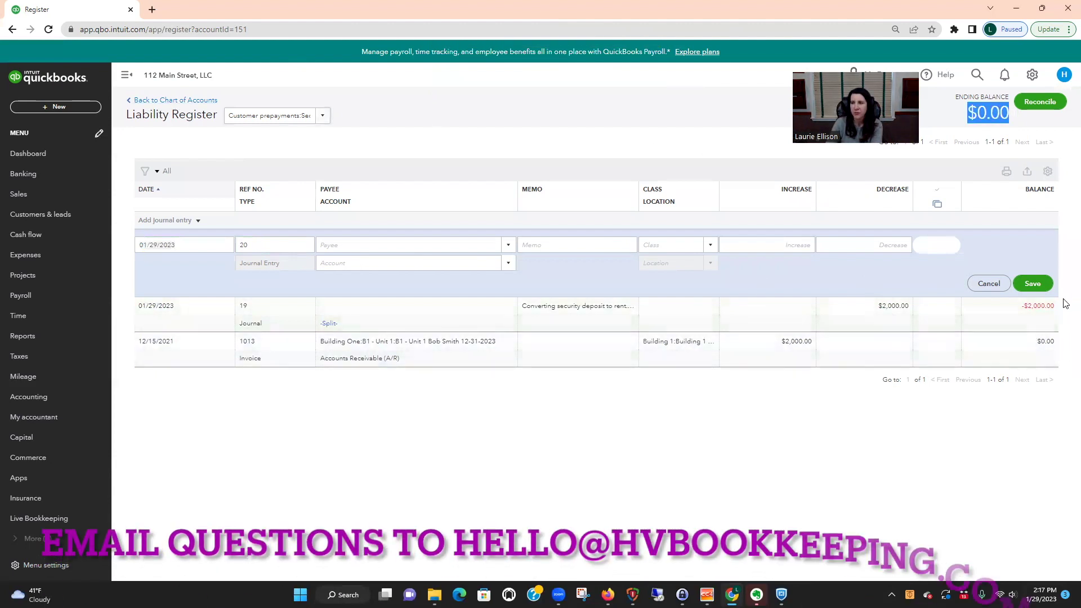
{"action": "left_click", "coordinate": [57, 338]}
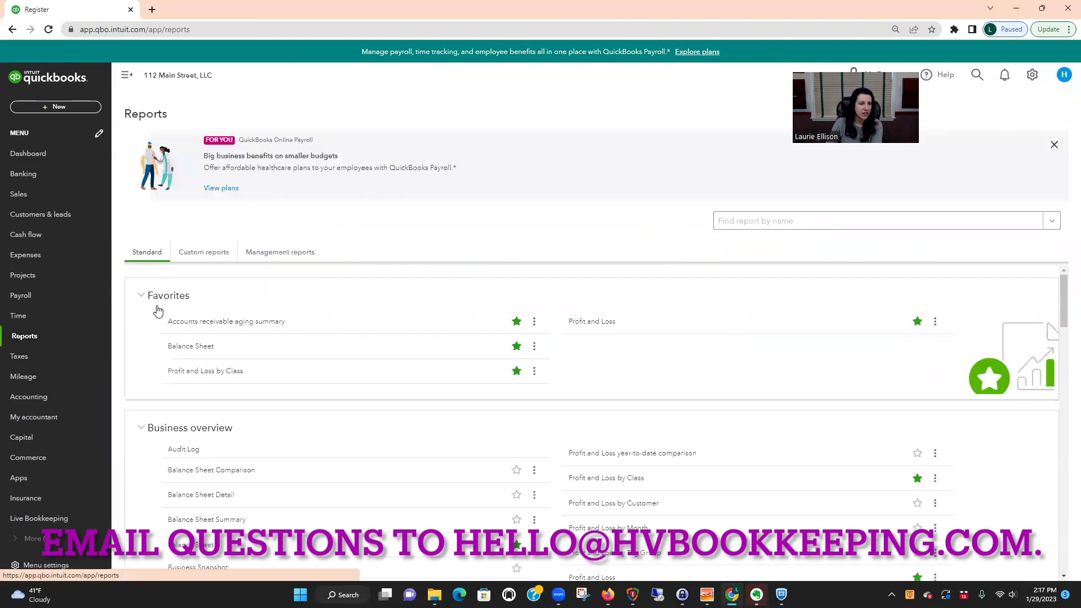
{"action": "left_click", "coordinate": [221, 345]}
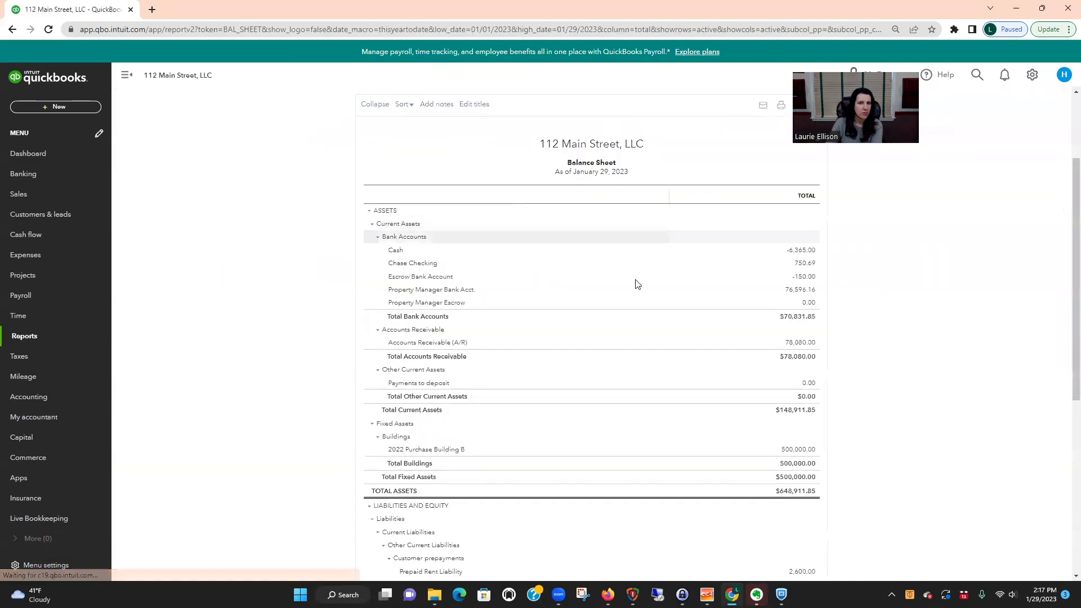
{"action": "scroll", "coordinate": [995, 411], "scroll_direction": "down", "scroll_amount": 5}
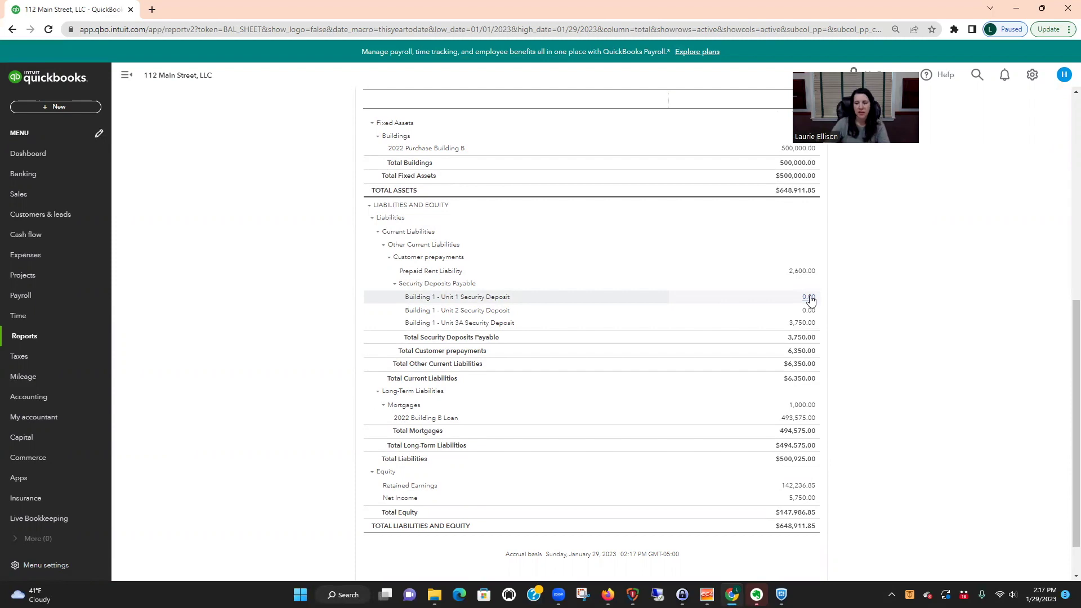
Step: View the Building 1 - Unit 3A Security Deposit transactions for All Dates and widen the name column
{"action": "left_click", "coordinate": [811, 323]}
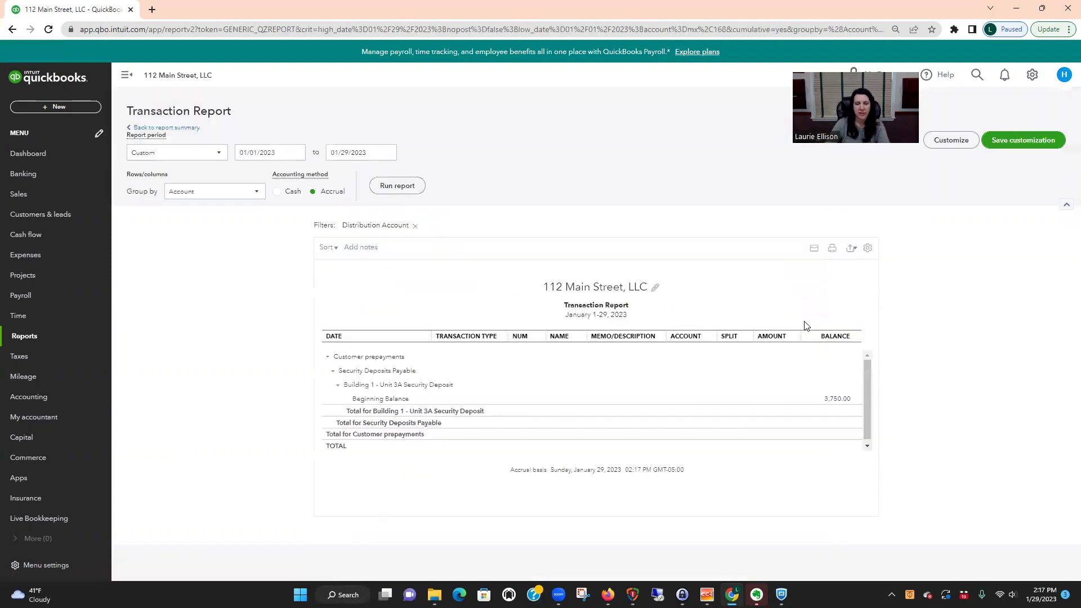
{"action": "left_click", "coordinate": [218, 153]}
{"action": "left_click", "coordinate": [204, 173]}
{"action": "left_click", "coordinate": [402, 187]}
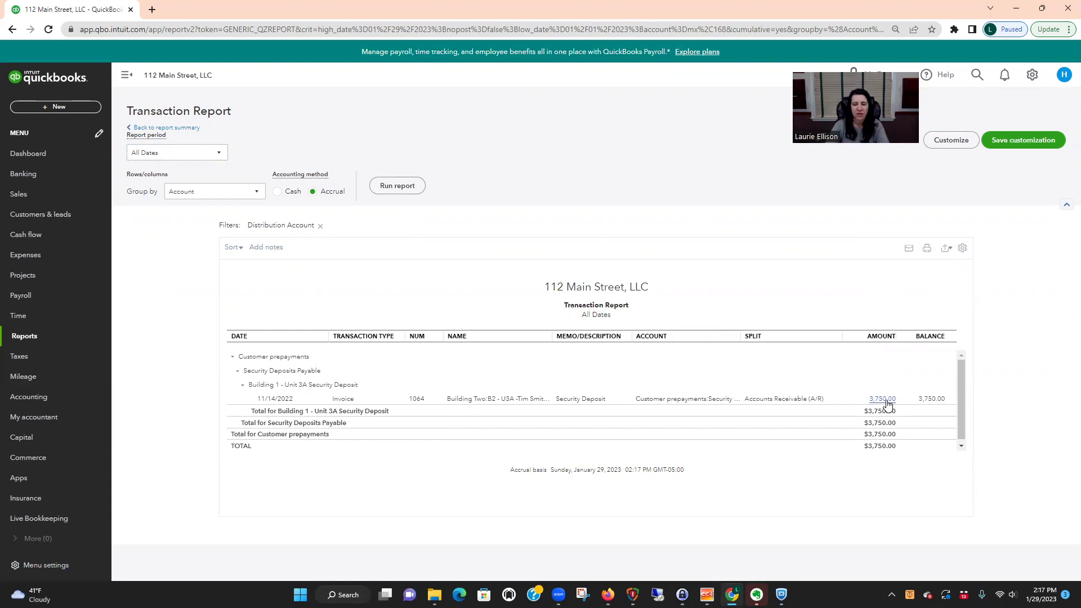
{"action": "left_click_drag", "start_coordinate": [547, 336], "coordinate": [597, 336]}
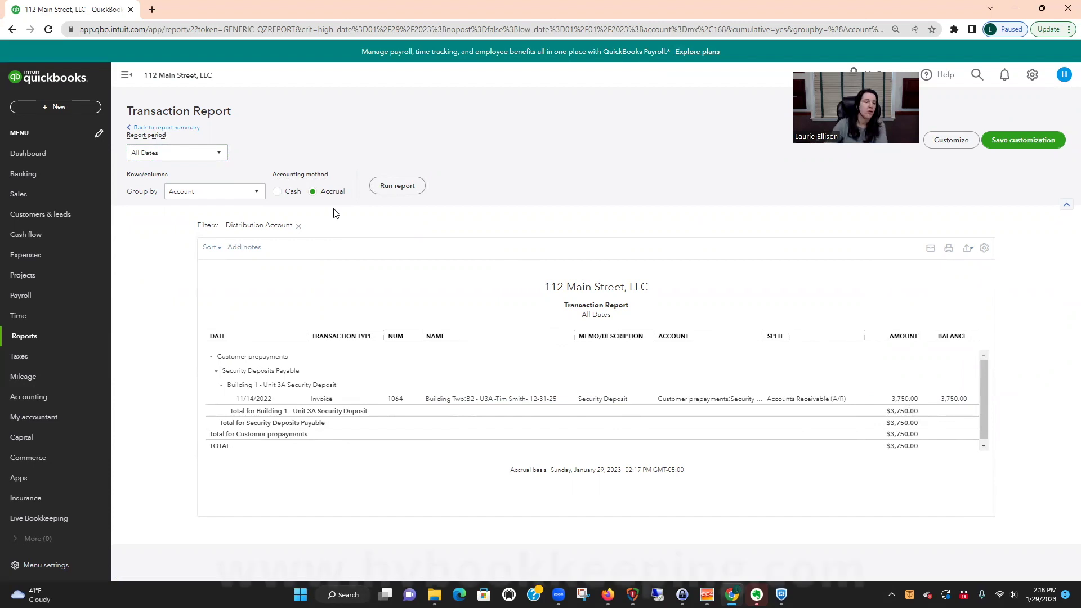
Step: Filter the chart of accounts by "build" and open the register of Building 1 - Unit 3A Security Deposit
{"action": "left_click", "coordinate": [46, 400]}
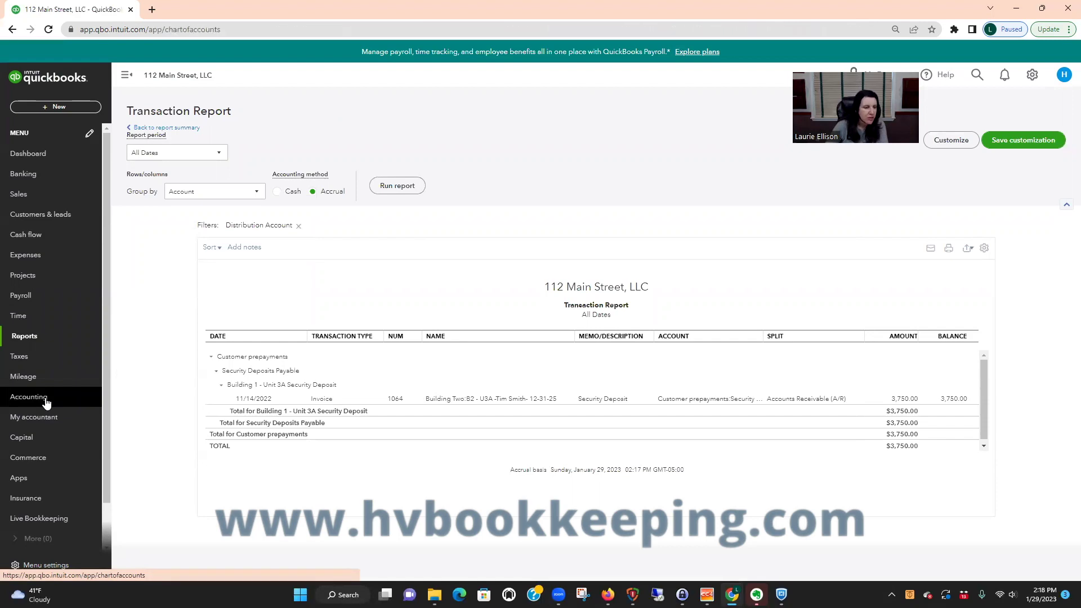
{"action": "left_click", "coordinate": [262, 216]}
{"action": "type", "text": "build"}
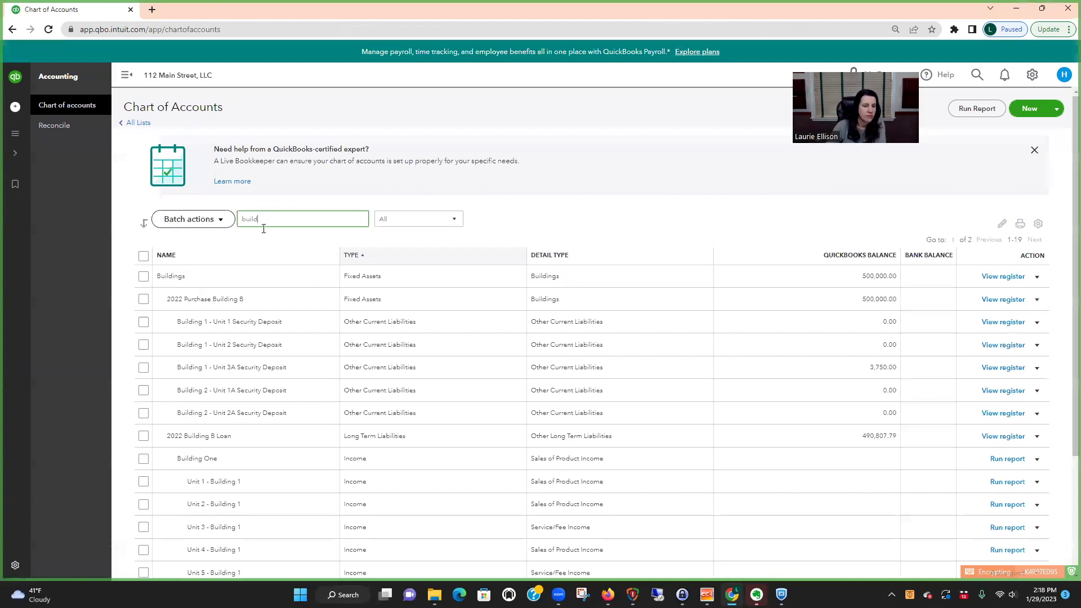
{"action": "left_click", "coordinate": [991, 368]}
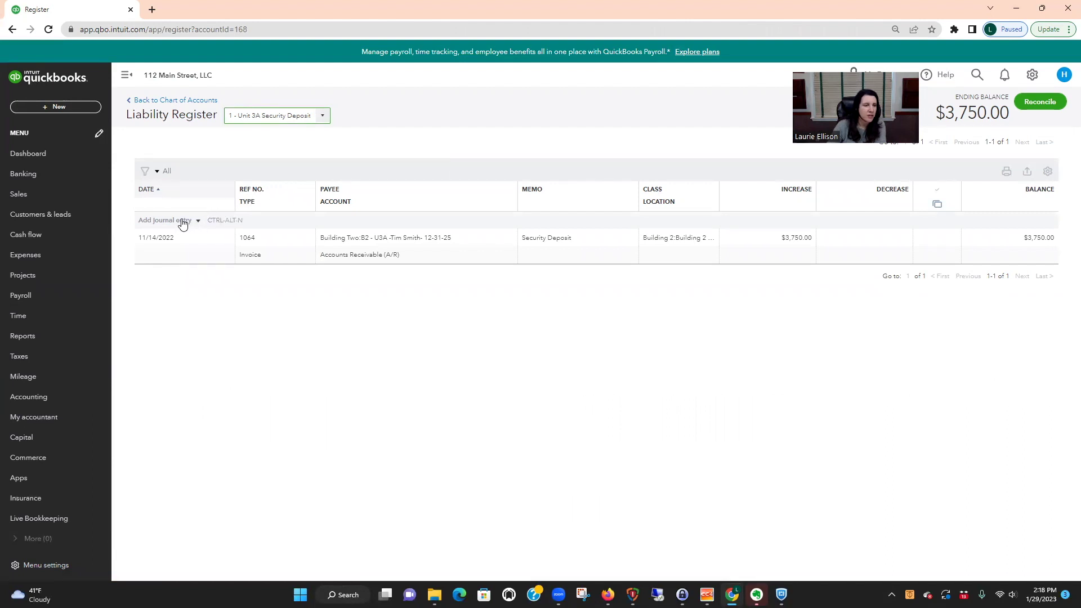
Step: Add a journal entry dated 01/29/2023 without a payee, with the memo "Portion of security deposit keeping for damages"
{"action": "left_click", "coordinate": [182, 223]}
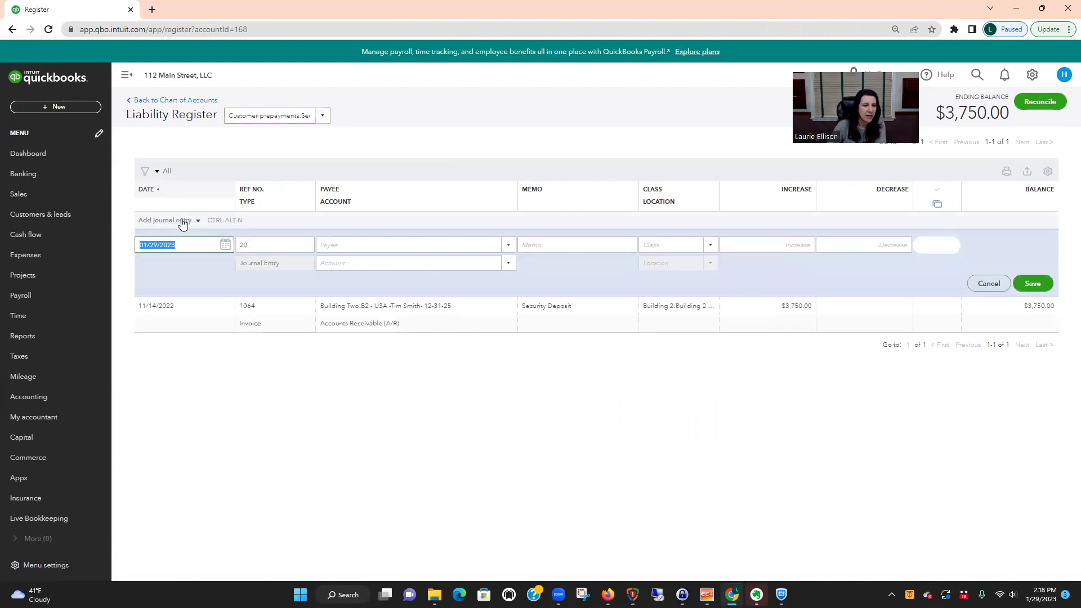
{"action": "key", "text": "Tab"}
{"action": "key", "text": "Tab"}
{"action": "key", "text": "Tab"}
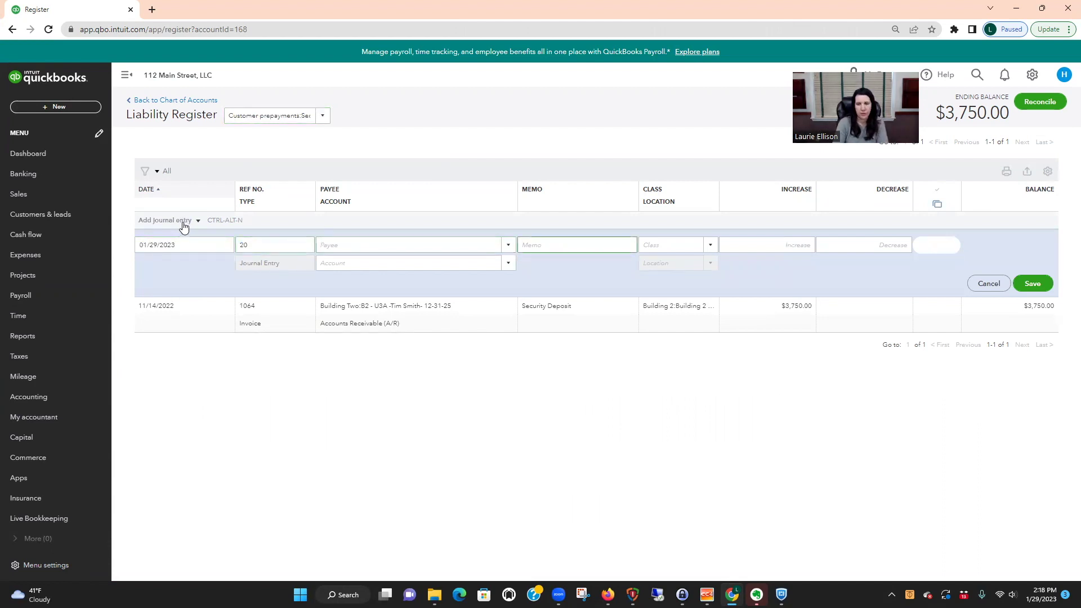
{"action": "type", "text": "Portion of"}
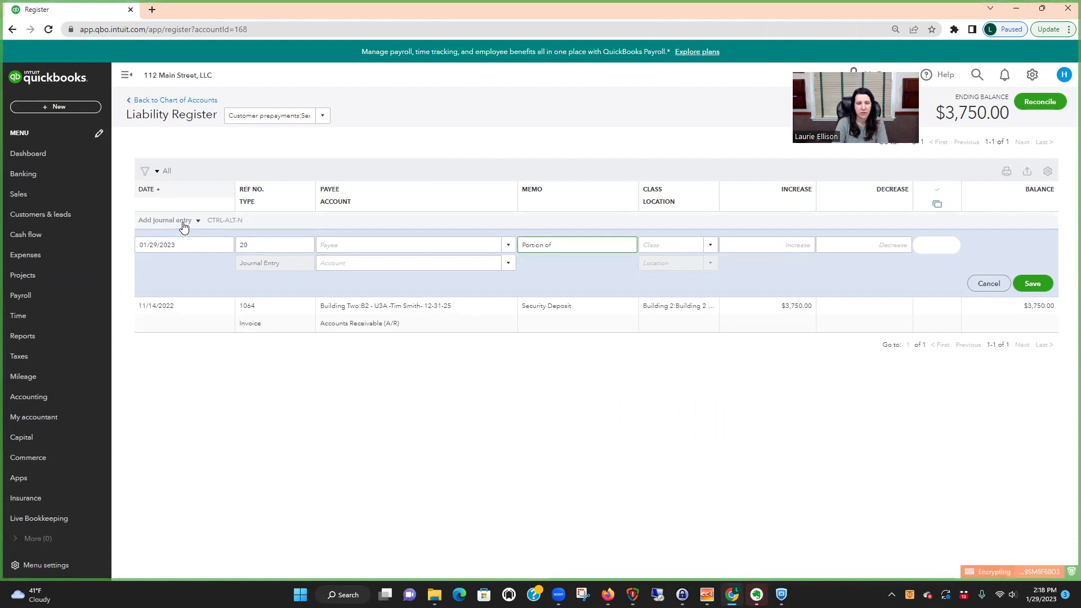
{"action": "type", "text": " security deposit keeping fo"}
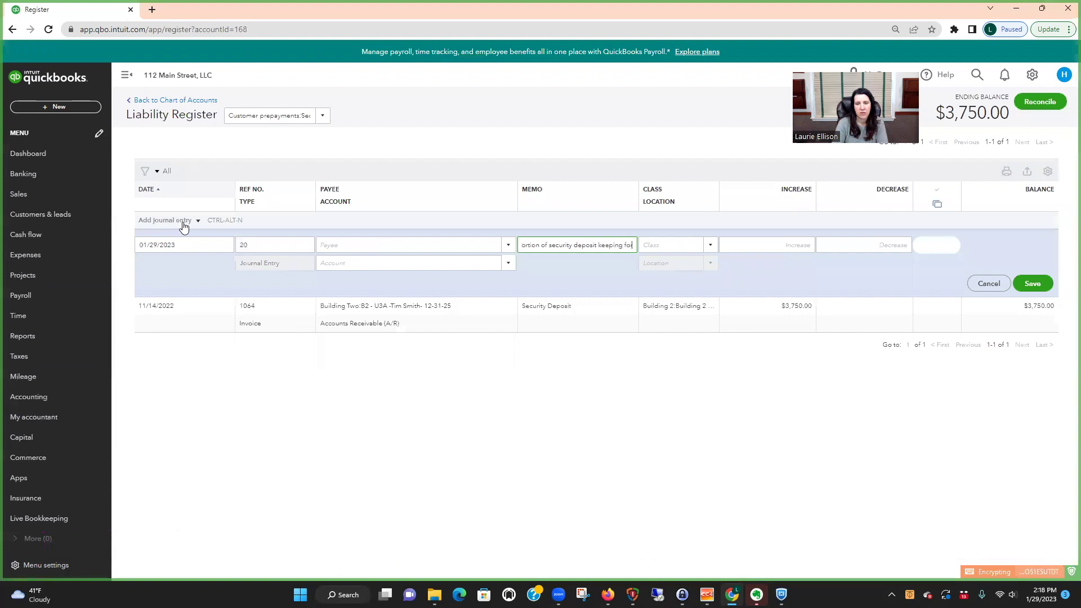
{"action": "type", "text": "r damages"}
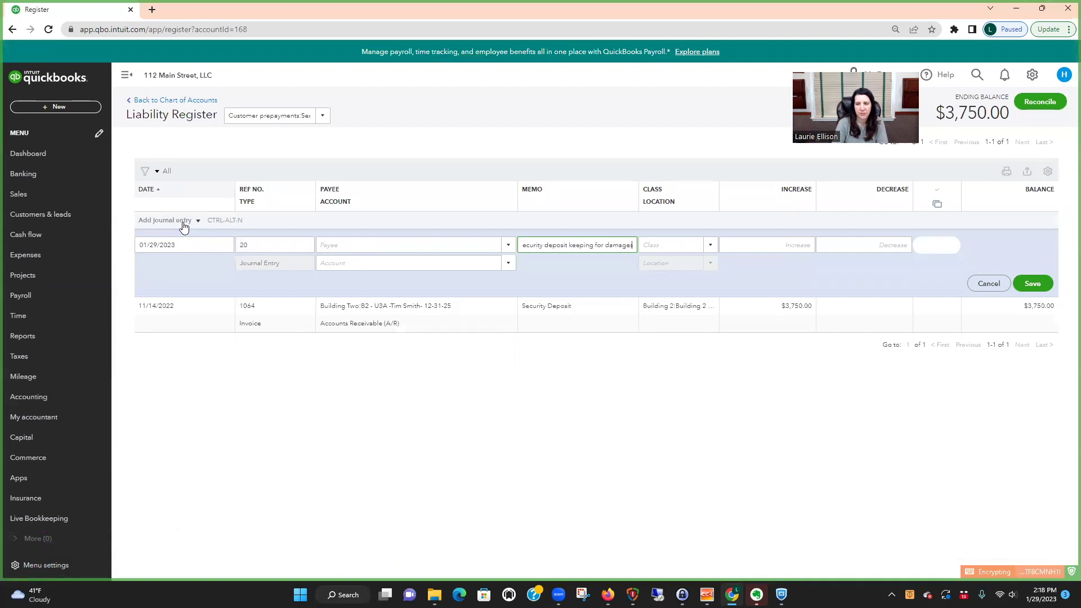
Step: Enter a decrease of 2,000.00 for the Unit 3A journal entry, leaving class and increase blank
{"action": "key", "text": "Tab"}
{"action": "key", "text": "Tab"}
{"action": "key", "text": "Tab"}
{"action": "type", "text": "2"}
{"action": "key", "text": "Tab"}
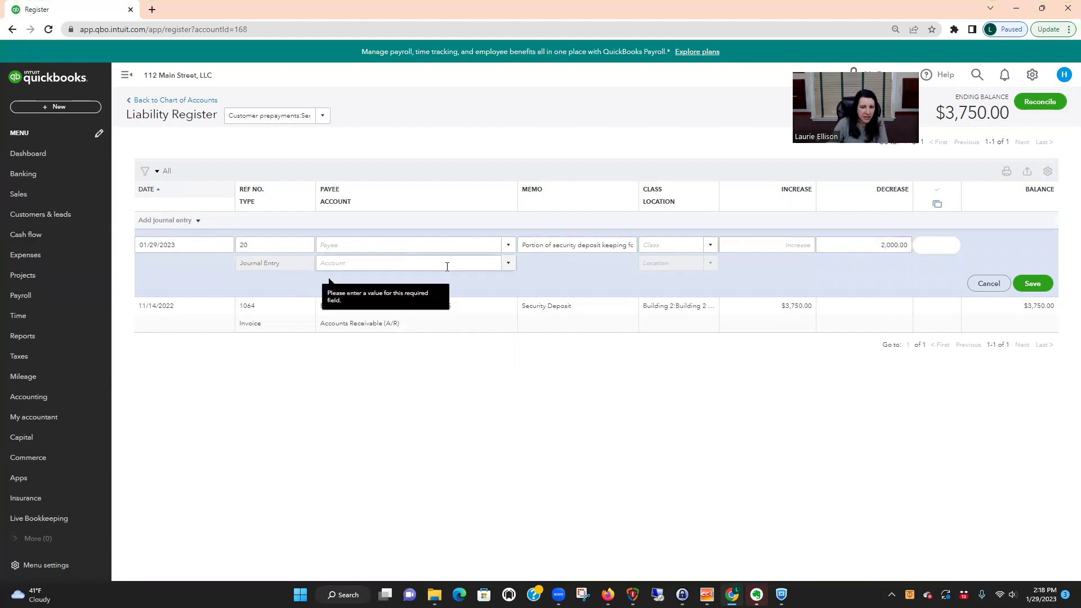
Step: Assign the journal entry to the rental income sub-account Unit 3A - Building 2 and save it
{"action": "left_click", "coordinate": [343, 262]}
{"action": "type", "text": "rental"}
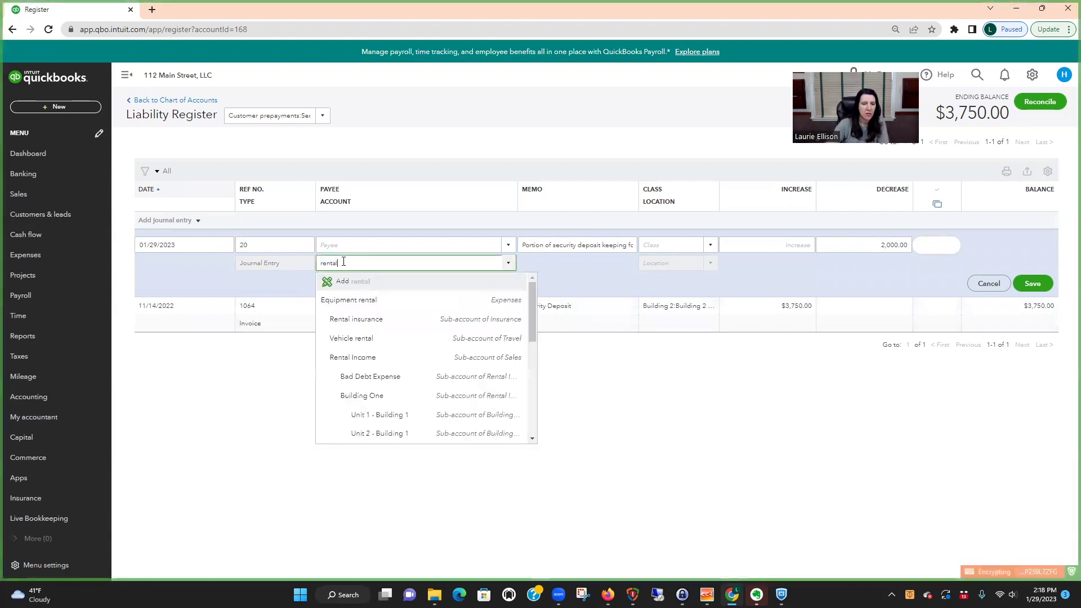
{"action": "scroll", "coordinate": [415, 355], "scroll_direction": "down", "scroll_amount": 2}
{"action": "scroll", "coordinate": [483, 379], "scroll_direction": "down", "scroll_amount": 1}
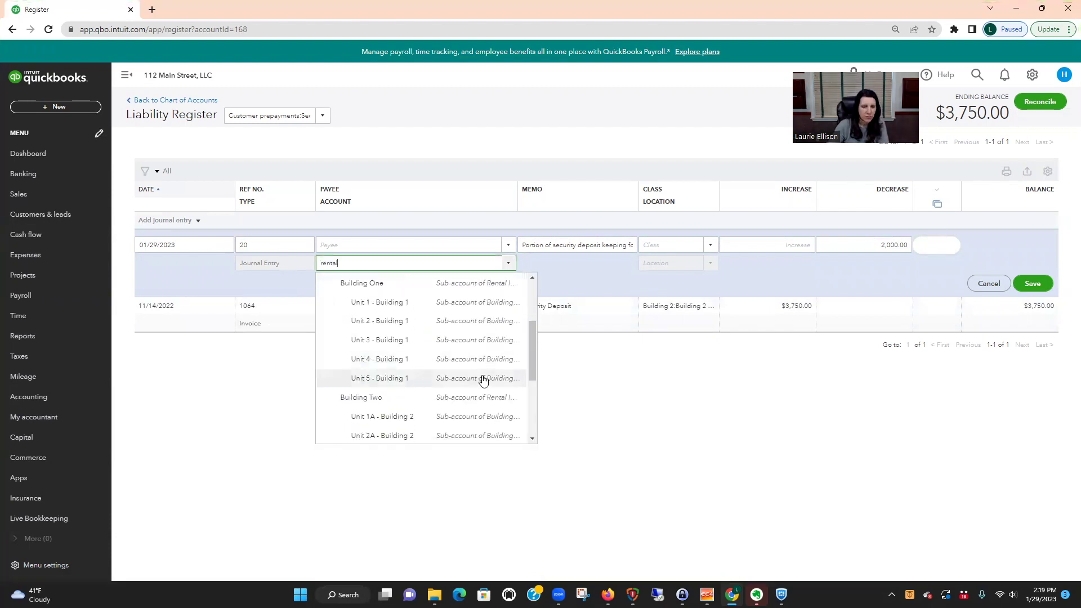
{"action": "scroll", "coordinate": [483, 379], "scroll_direction": "down", "scroll_amount": 1}
{"action": "left_click", "coordinate": [471, 399]}
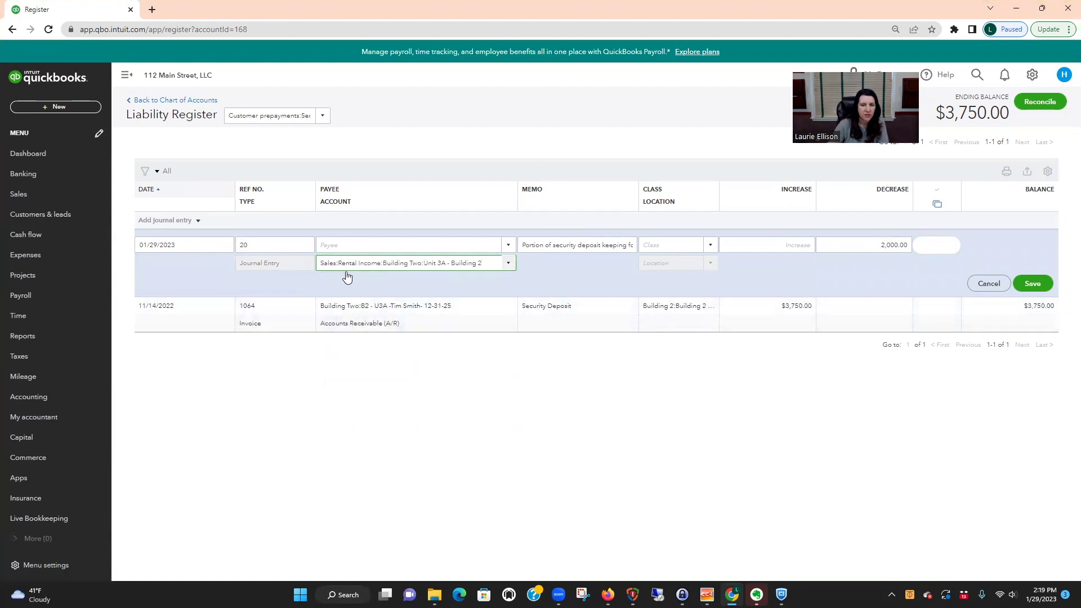
{"action": "left_click", "coordinate": [1034, 283]}
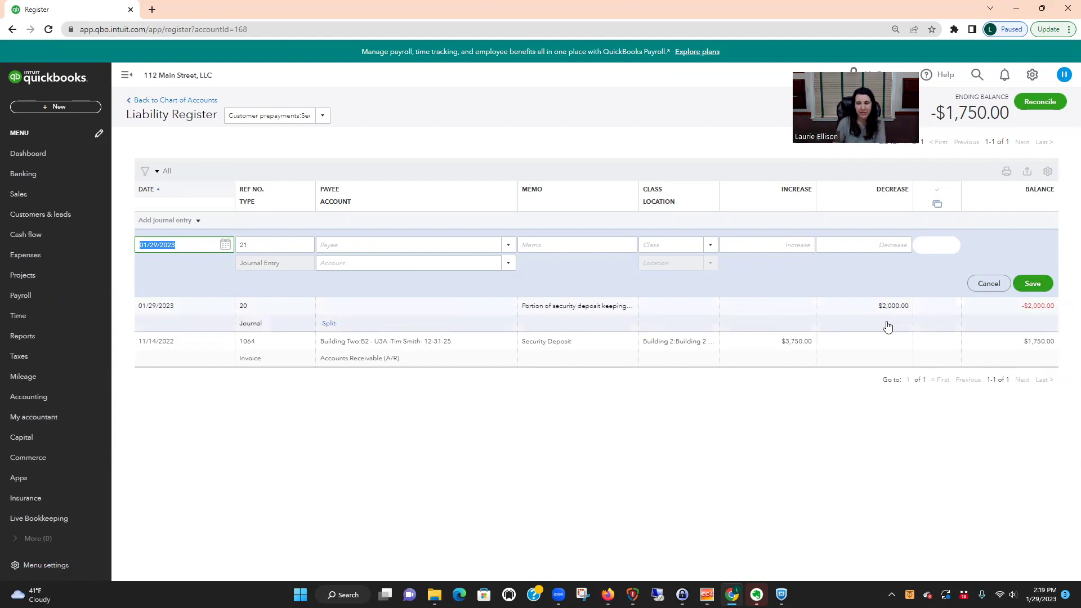
{"action": "left_click", "coordinate": [54, 107]}
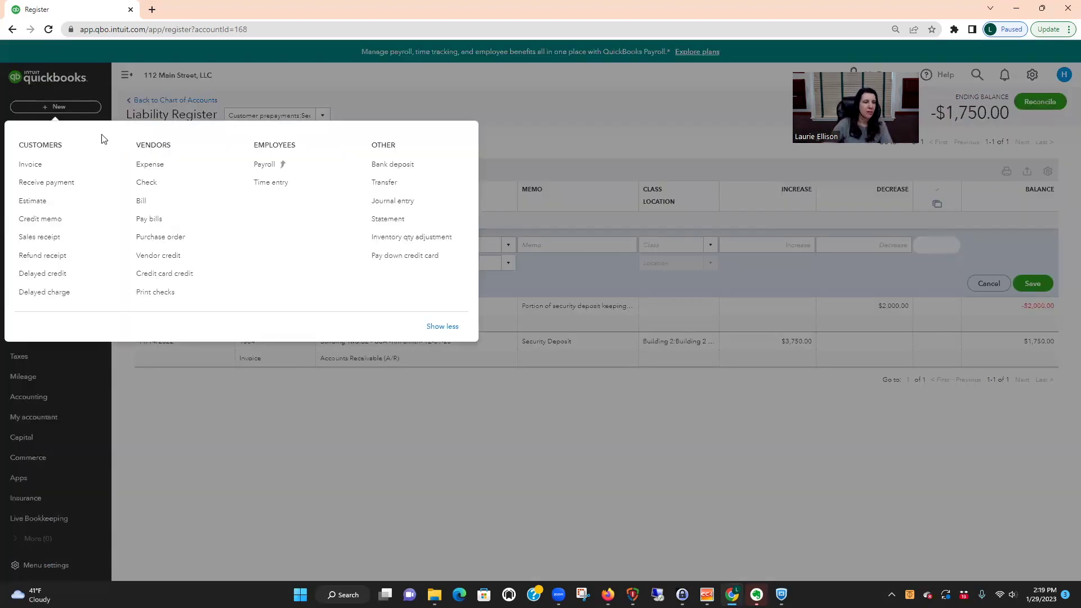
{"action": "left_click", "coordinate": [147, 182]}
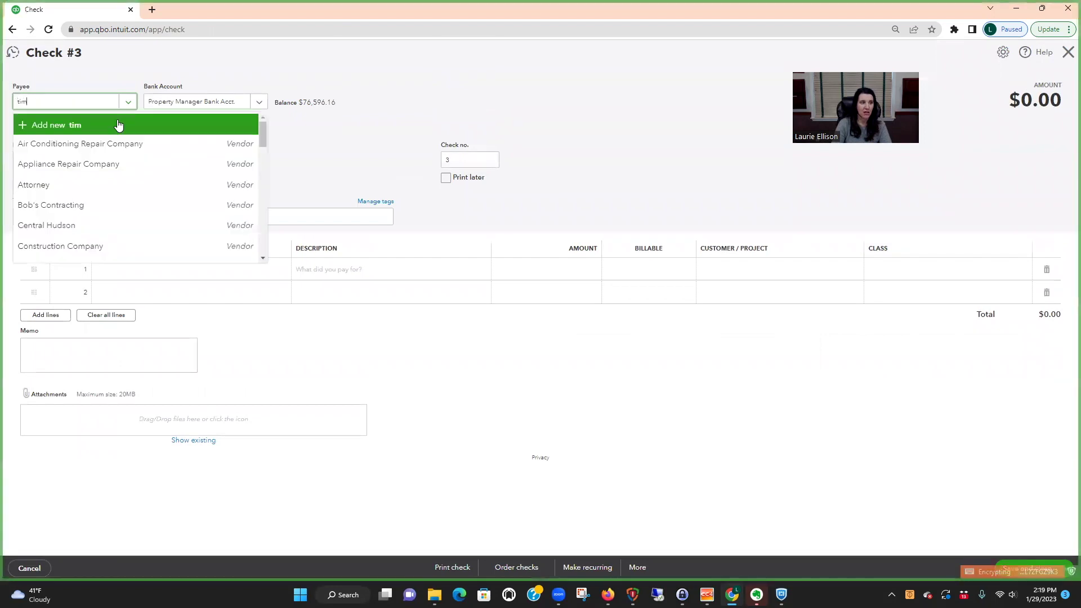
{"action": "type", "text": "time"}
{"action": "key", "text": "BackSpace"}
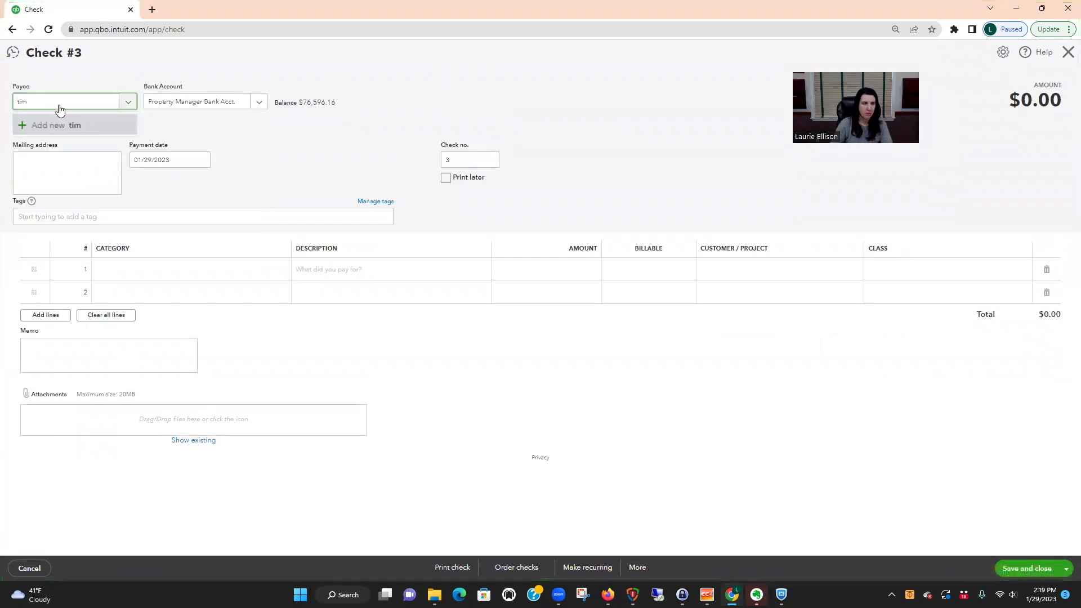
{"action": "left_click", "coordinate": [138, 147]}
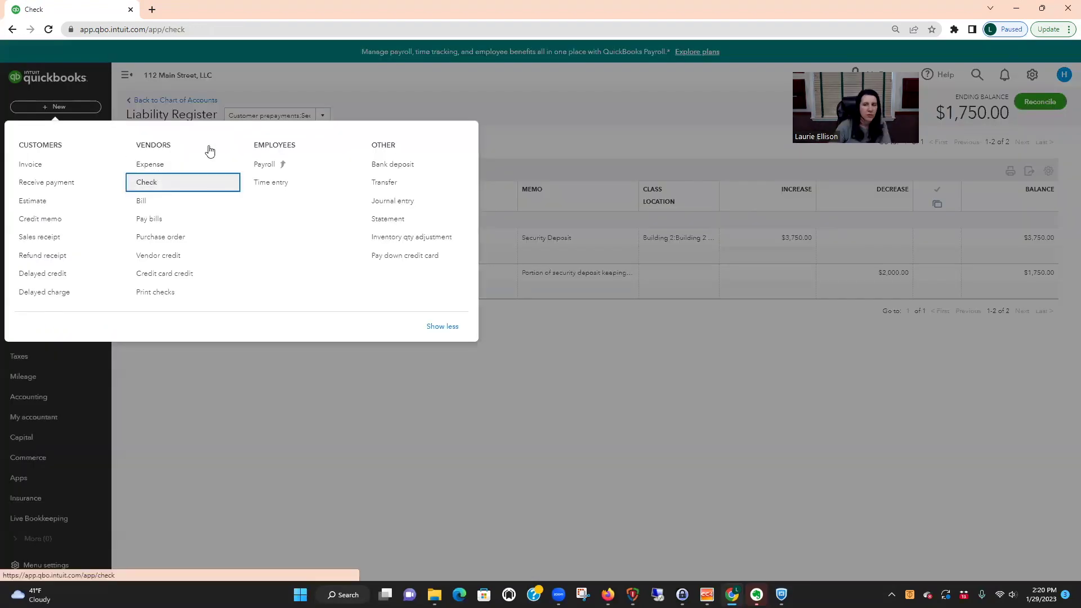
Step: Create a check payable to the Building Two U3A tenant and categorize its first line as Building 1 - Unit 3A Security Deposit
{"action": "left_click", "coordinate": [144, 178]}
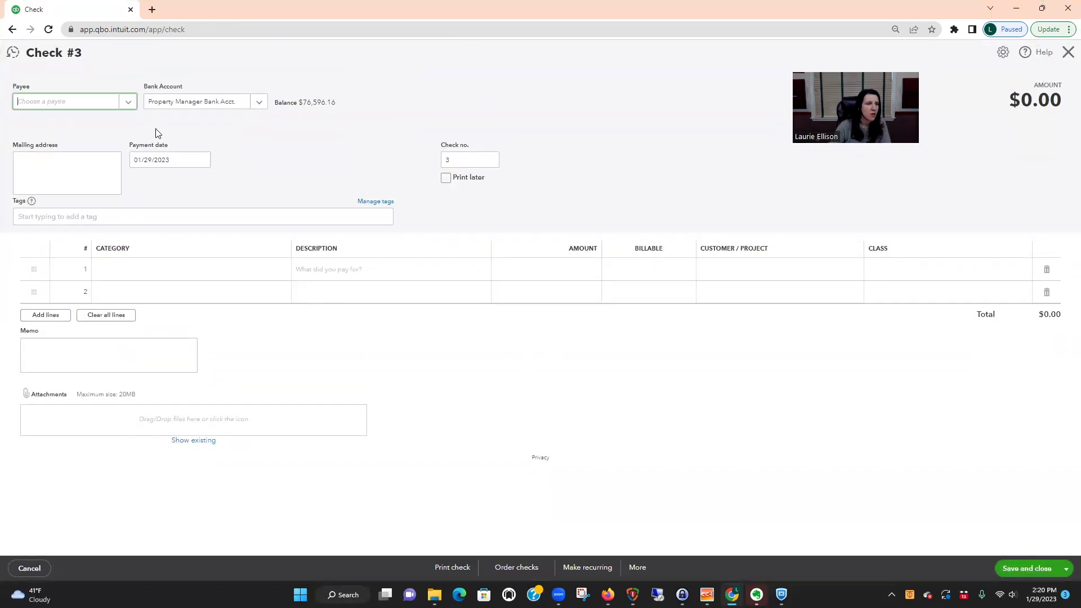
{"action": "type", "text": "tim"}
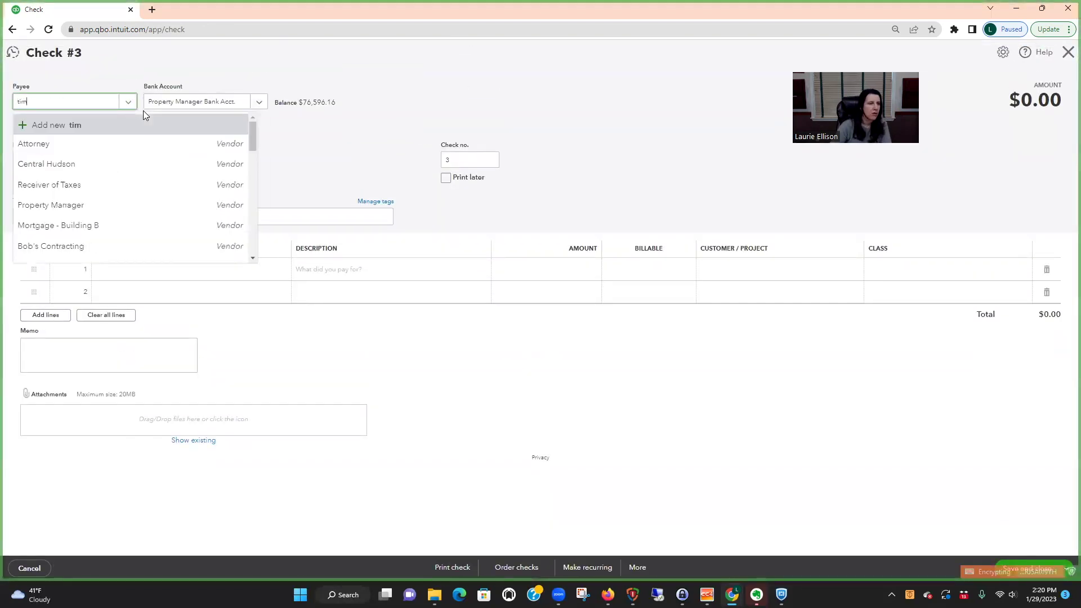
{"action": "left_click", "coordinate": [155, 145]}
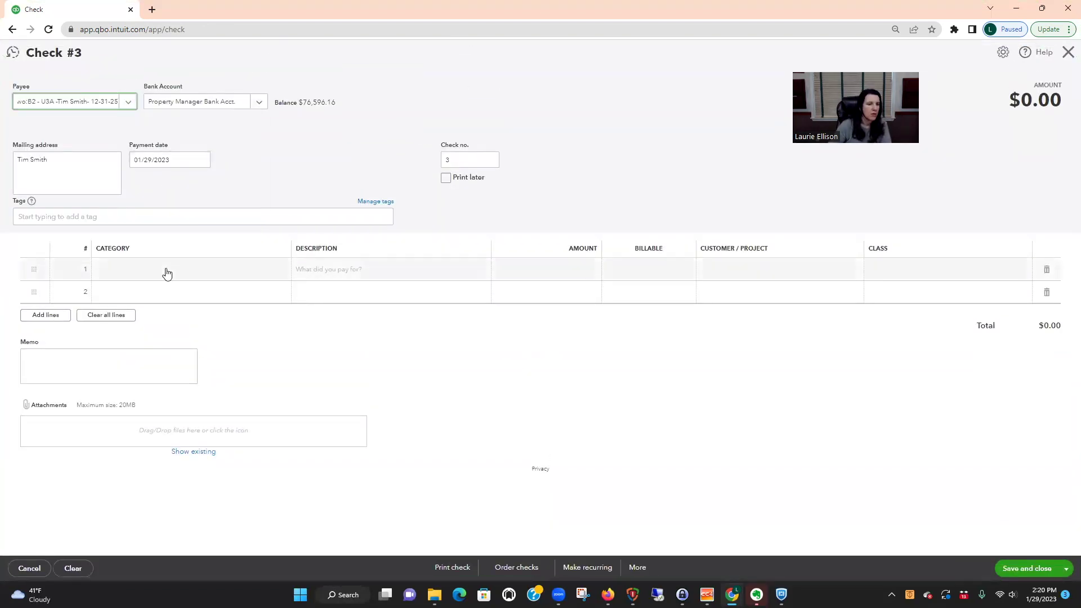
{"action": "left_click", "coordinate": [167, 273]}
{"action": "type", "text": "building 1"}
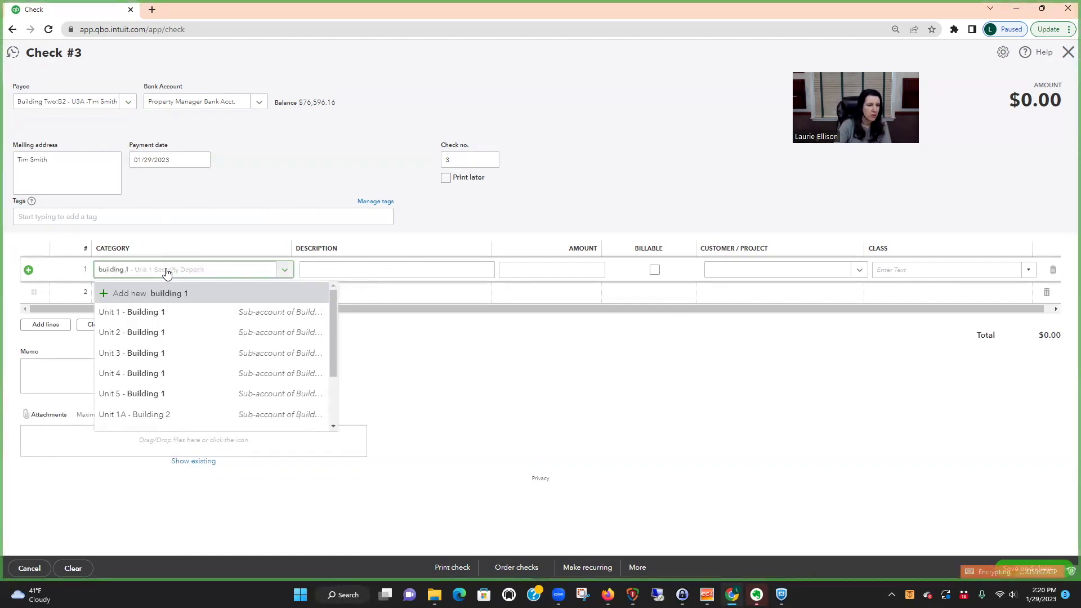
{"action": "scroll", "coordinate": [188, 349], "scroll_direction": "down", "scroll_amount": 3}
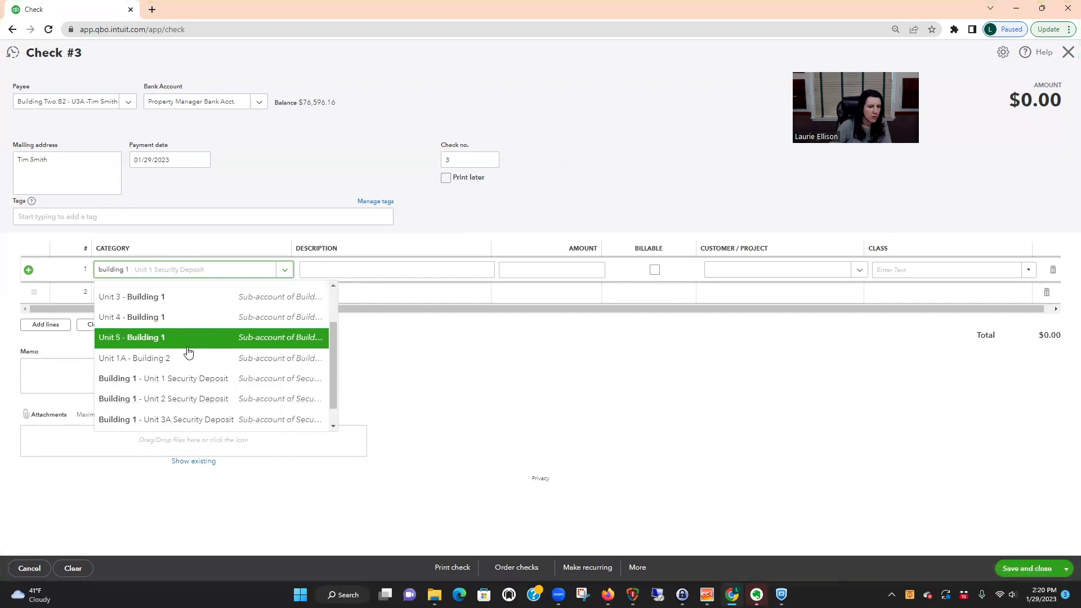
{"action": "scroll", "coordinate": [188, 352], "scroll_direction": "down", "scroll_amount": 1}
{"action": "left_click", "coordinate": [193, 400]}
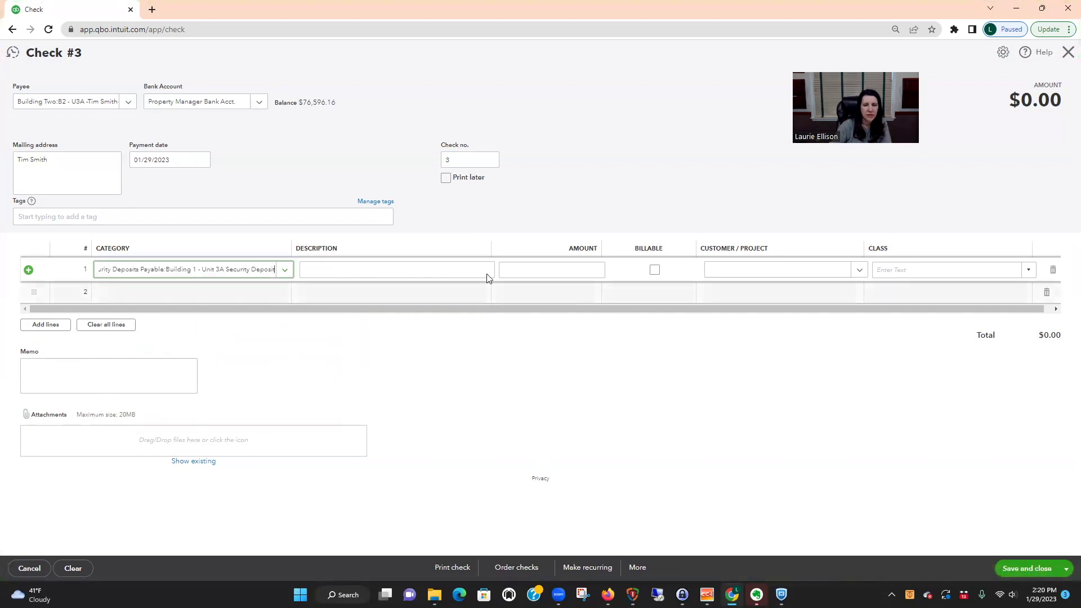
Step: Describe the check line as "Return of security deposit.", set its amount to 1750, and save and close the check
{"action": "left_click", "coordinate": [424, 270]}
{"action": "type", "text": "Return of security dep"}
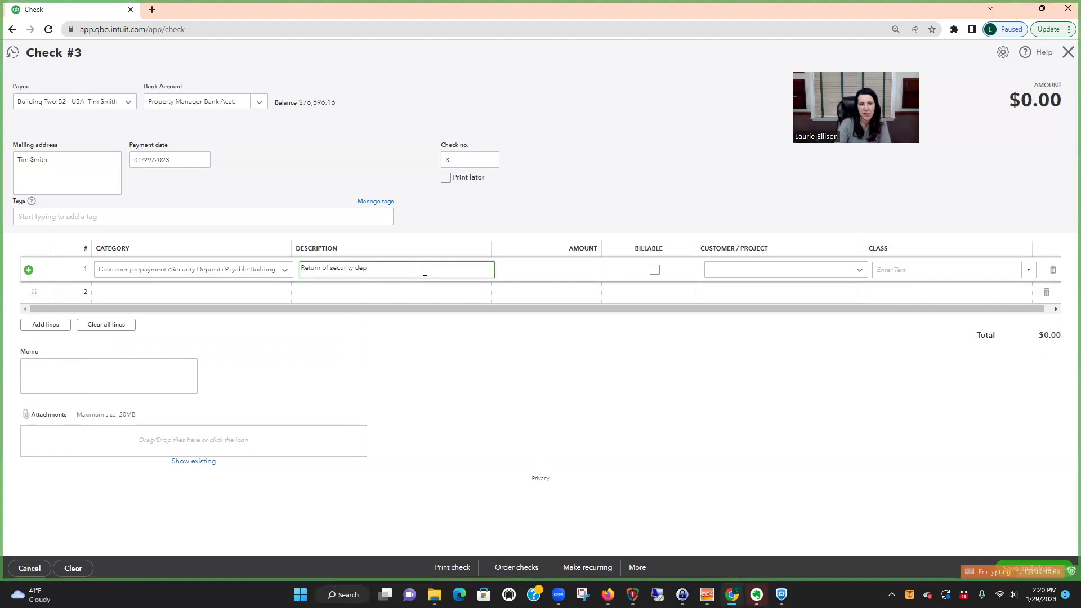
{"action": "type", "text": "osit."}
{"action": "key", "text": "Tab"}
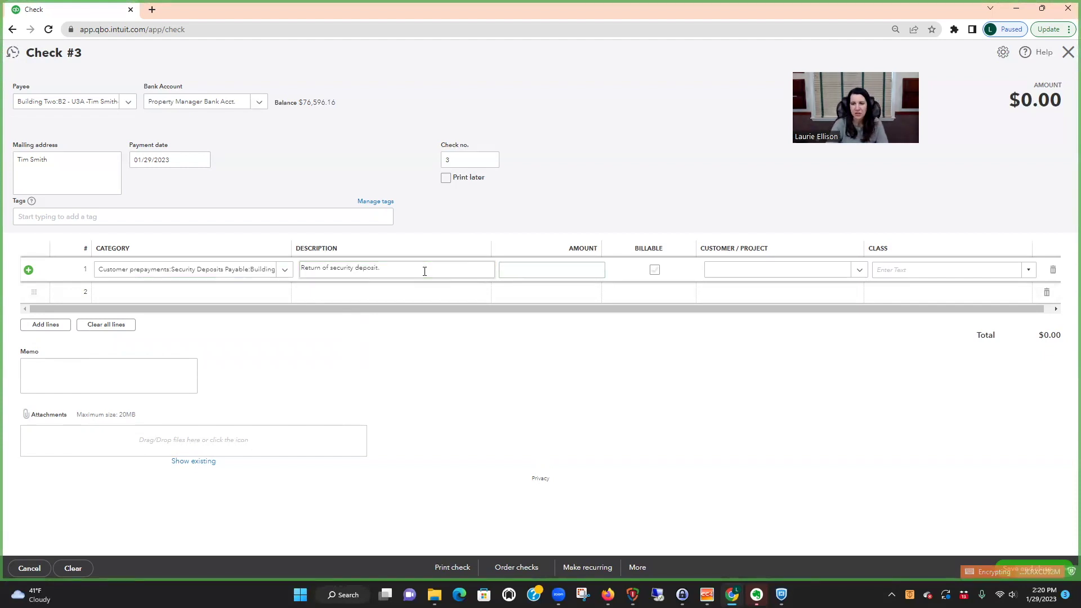
{"action": "left_click", "coordinate": [567, 263]}
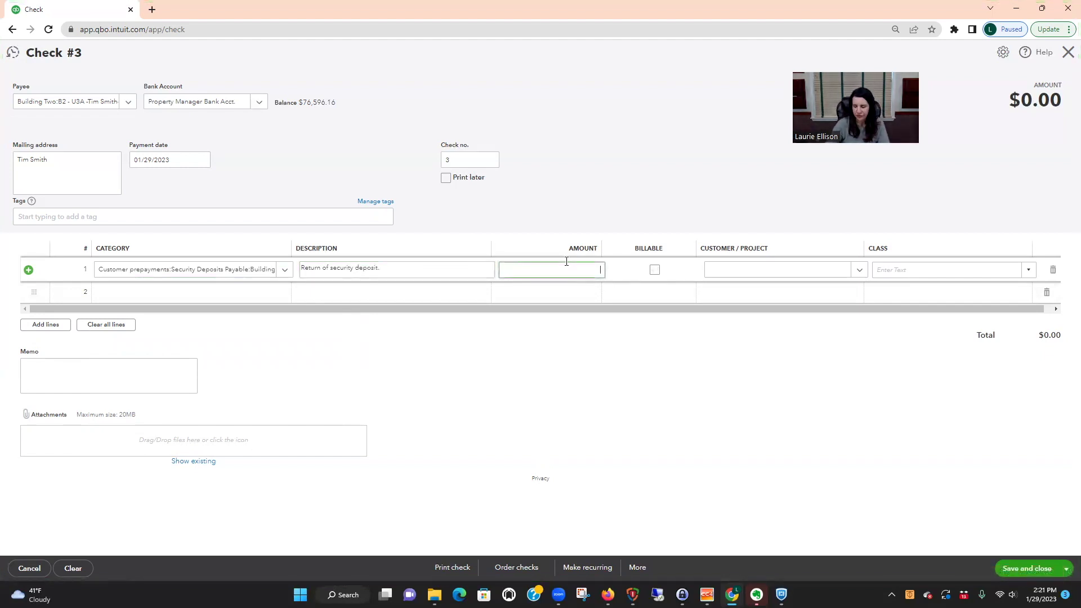
{"action": "type", "text": "1750"}
{"action": "left_click", "coordinate": [1038, 570]}
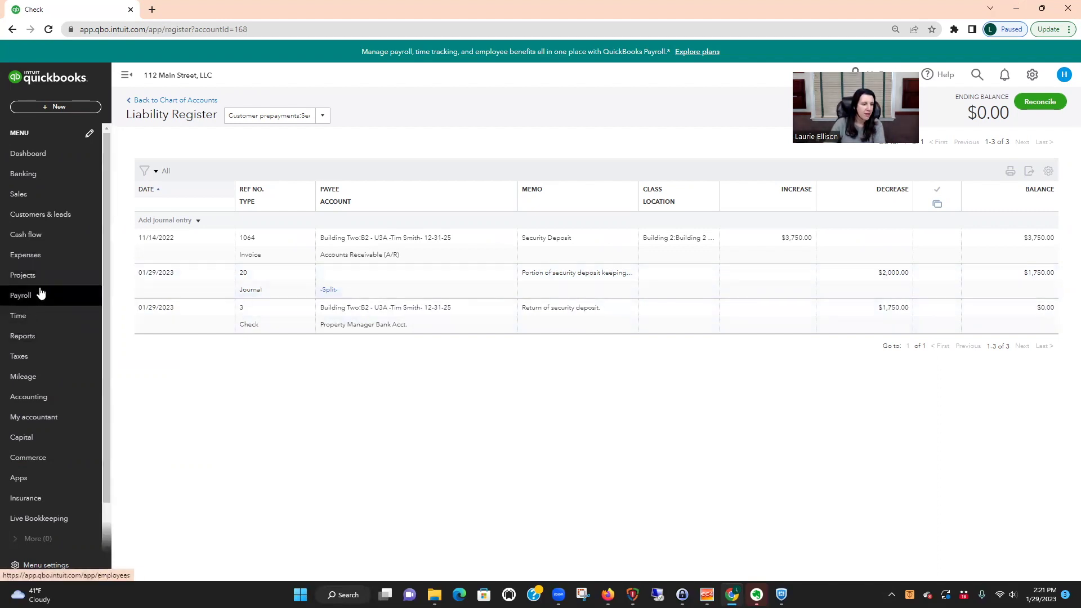
Step: Run the Profit and Loss report with a start date of 1/29/23 and check the rental income lines for both buildings
{"action": "left_click", "coordinate": [37, 337]}
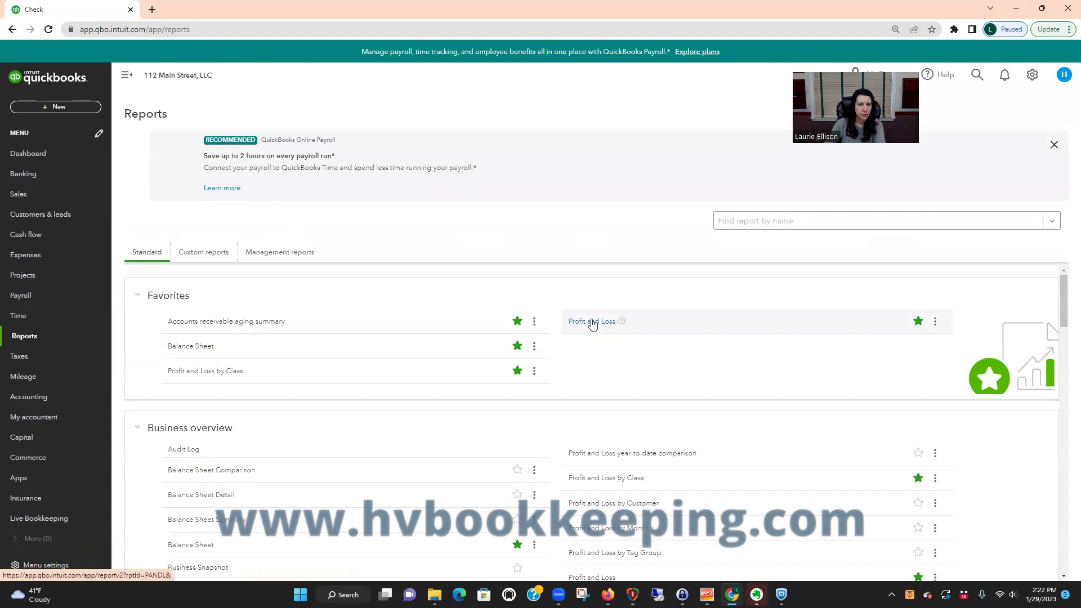
{"action": "left_click", "coordinate": [592, 322]}
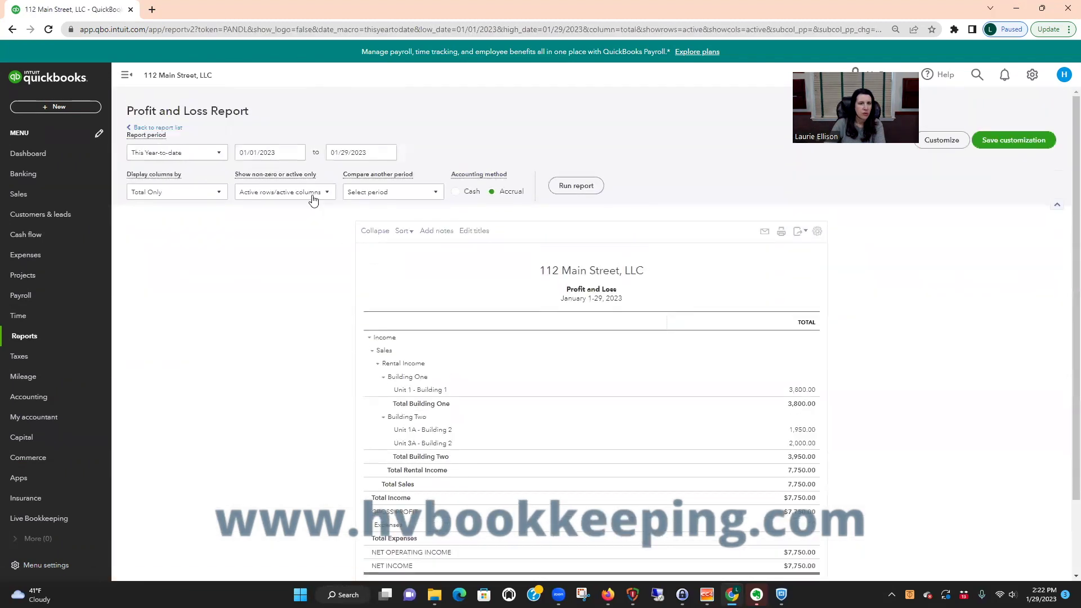
{"action": "left_click", "coordinate": [283, 148]}
{"action": "type", "text": "1/29/23"}
{"action": "left_click", "coordinate": [559, 184]}
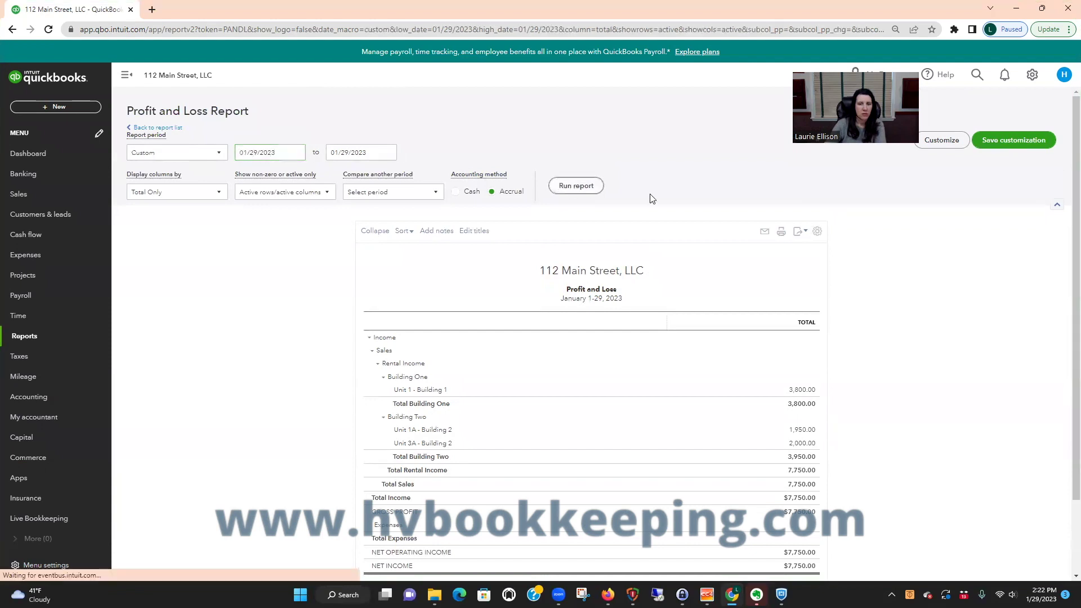
{"action": "scroll", "coordinate": [895, 329], "scroll_direction": "down", "scroll_amount": 1}
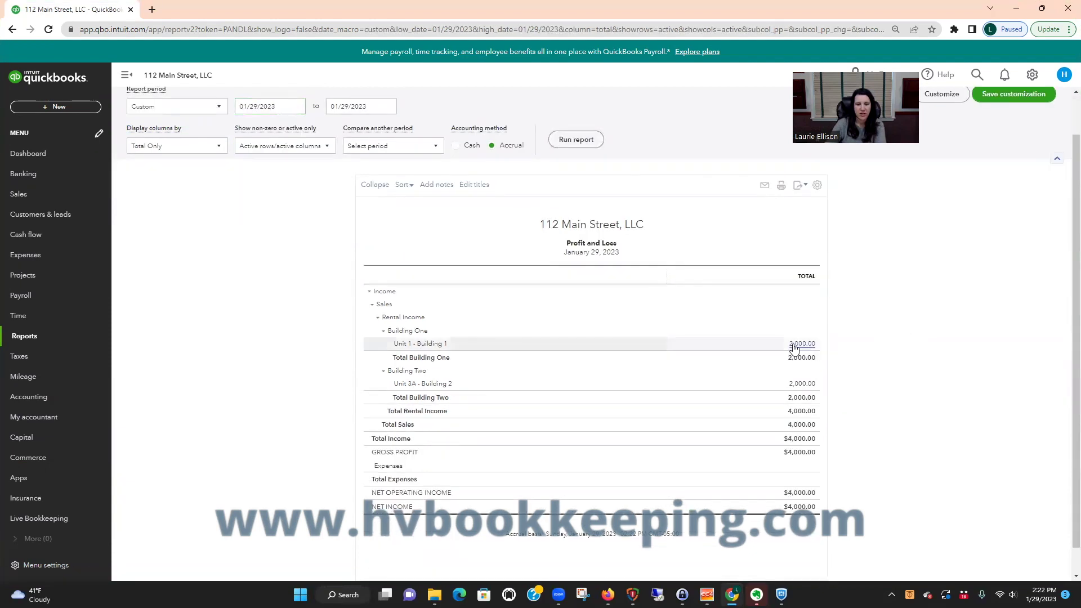